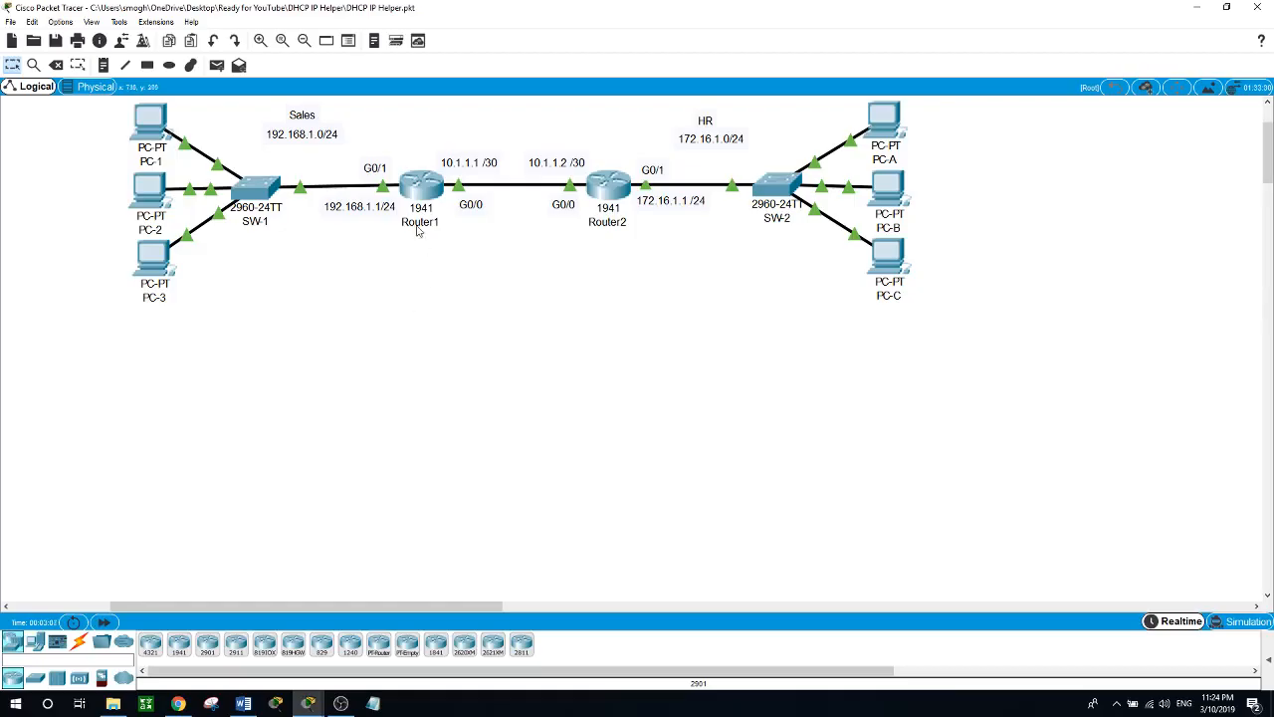
Open Router1's command line and enter privileged mode followed by global configuration mode
{"action": "left_click", "coordinate": [419, 191]}
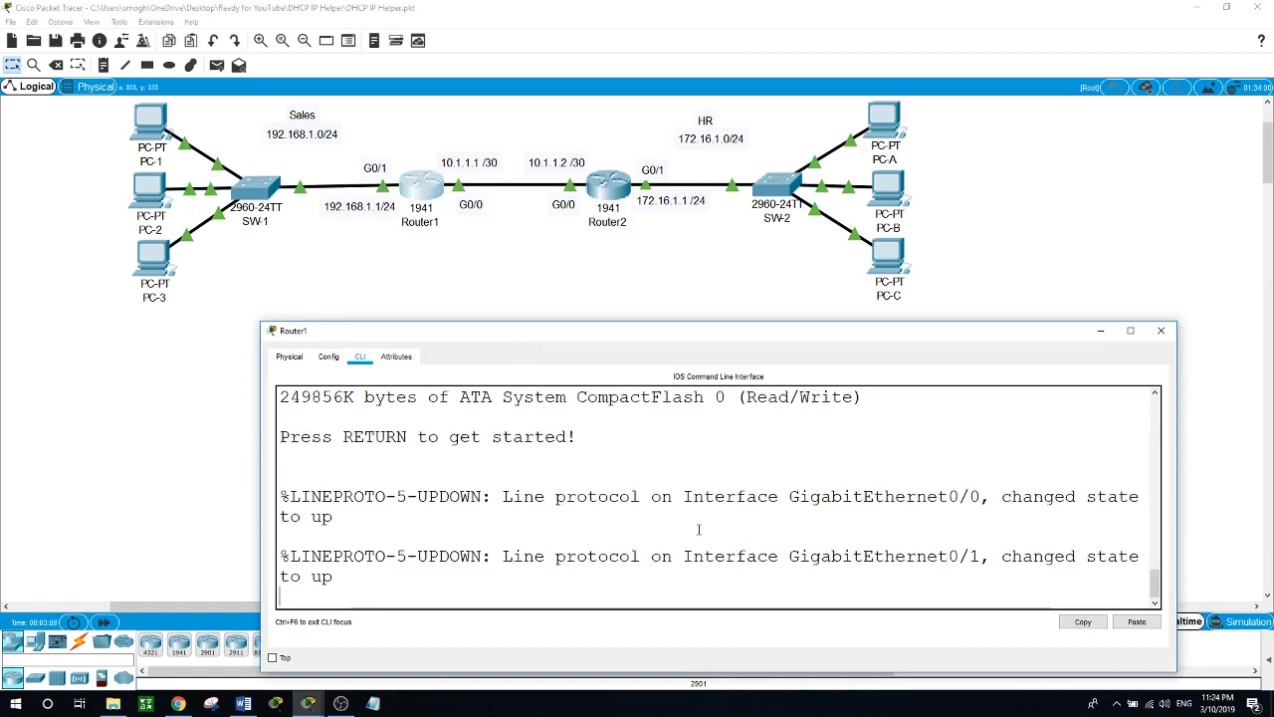
{"action": "key", "text": "Return"}
{"action": "type", "text": "en"}
{"action": "key", "text": "Return"}
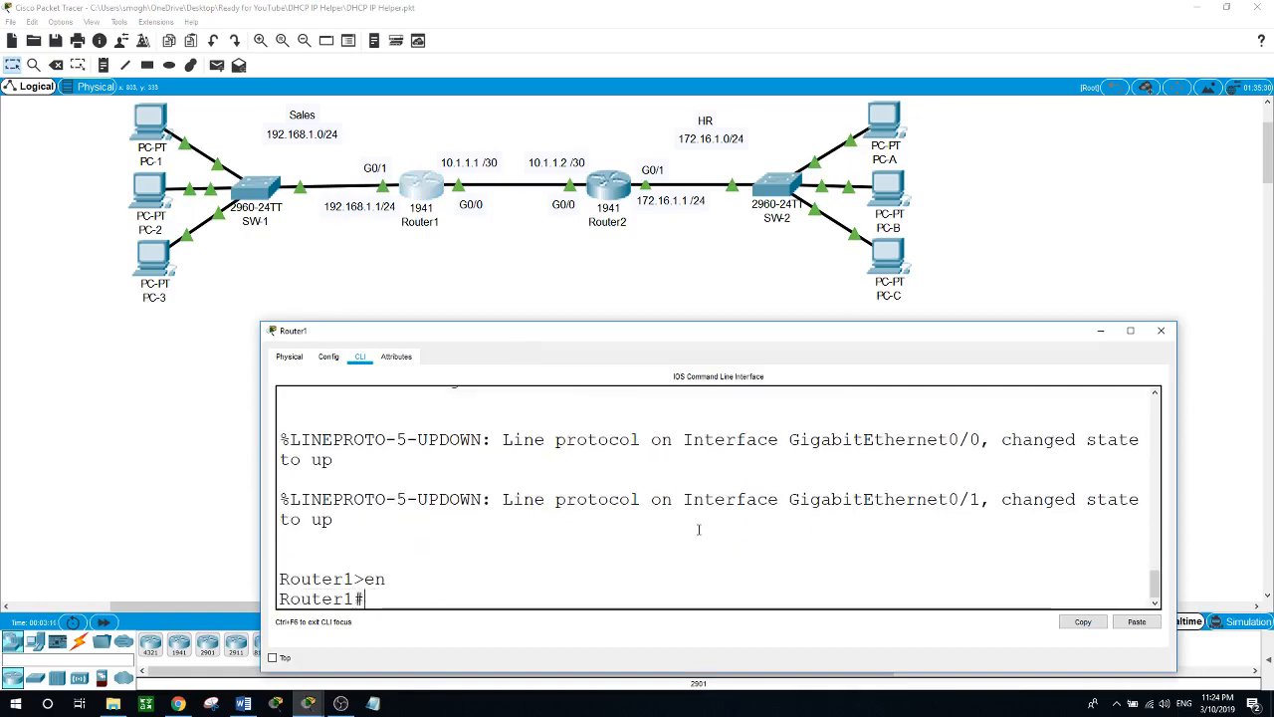
{"action": "type", "text": "conf t"}
{"action": "key", "text": "Return"}
Exclude the addresses 192.168.1.1 through 192.168.1.10 from DHCP assignment on Router1
{"action": "type", "text": "i"}
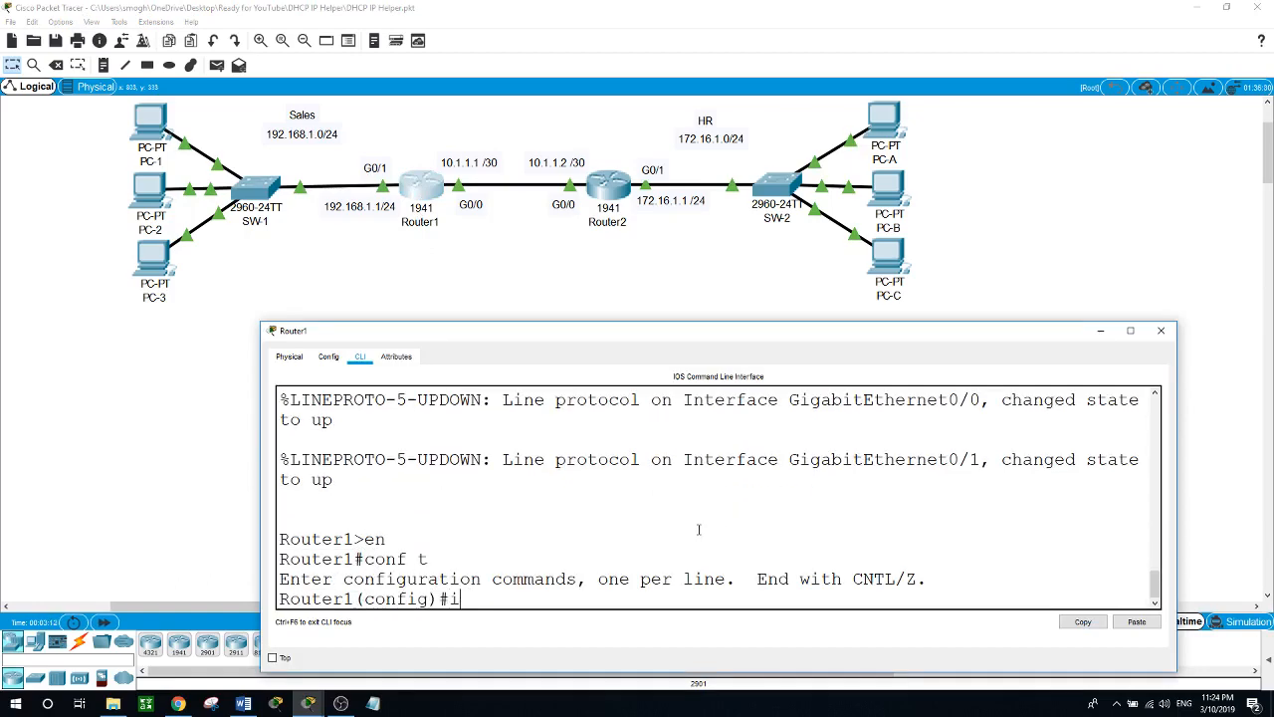
{"action": "type", "text": "p dhcp ?"}
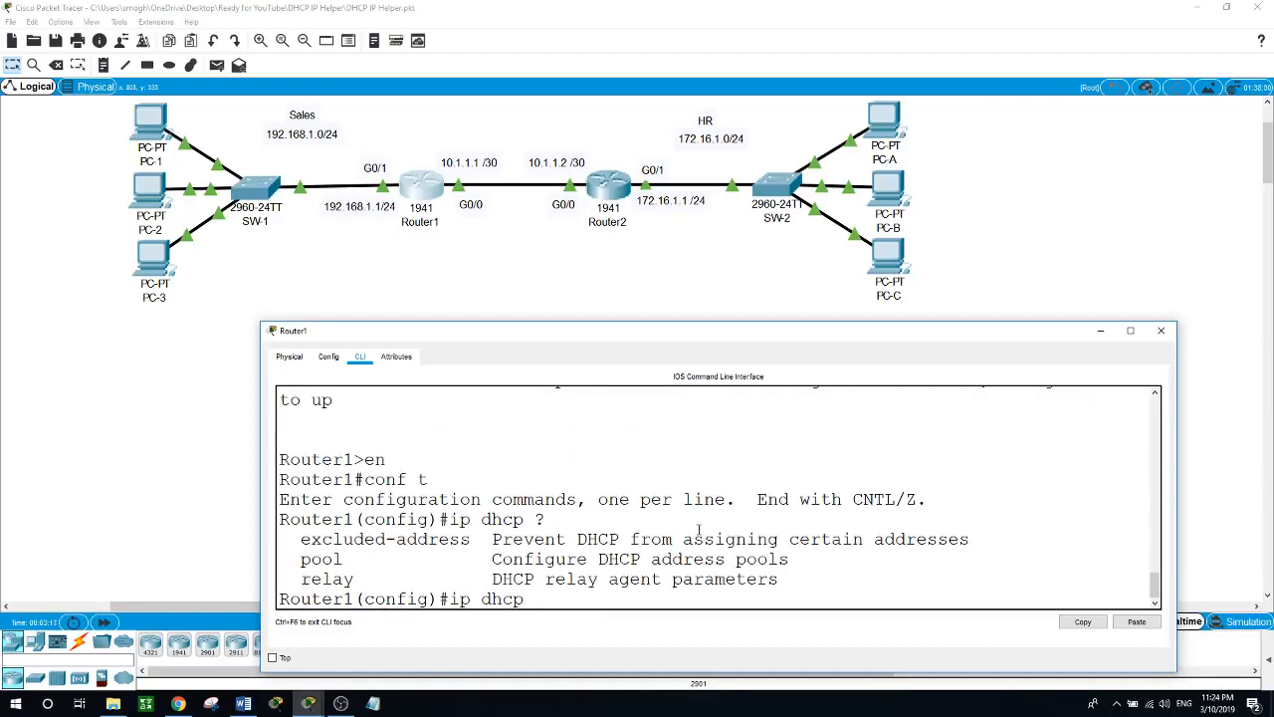
{"action": "type", "text": "ex"}
{"action": "key", "text": "Tab"}
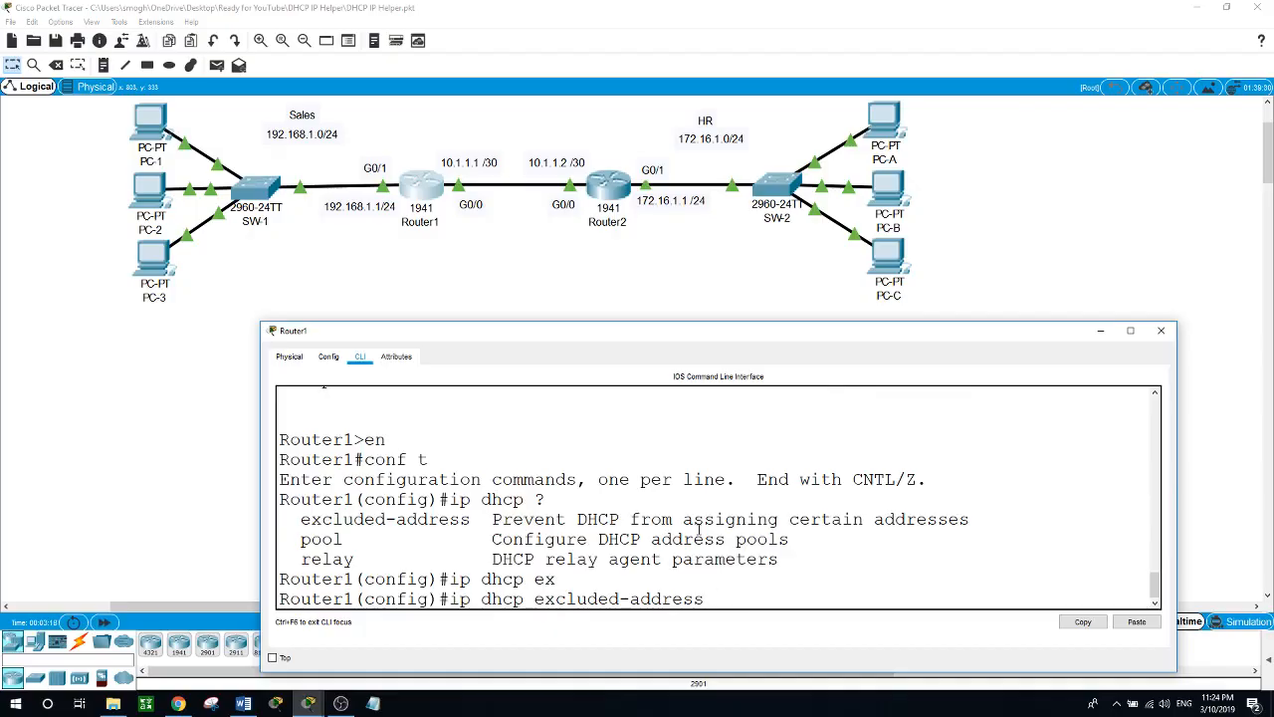
{"action": "type", "text": "192.168.1.1 192.168.1.10"}
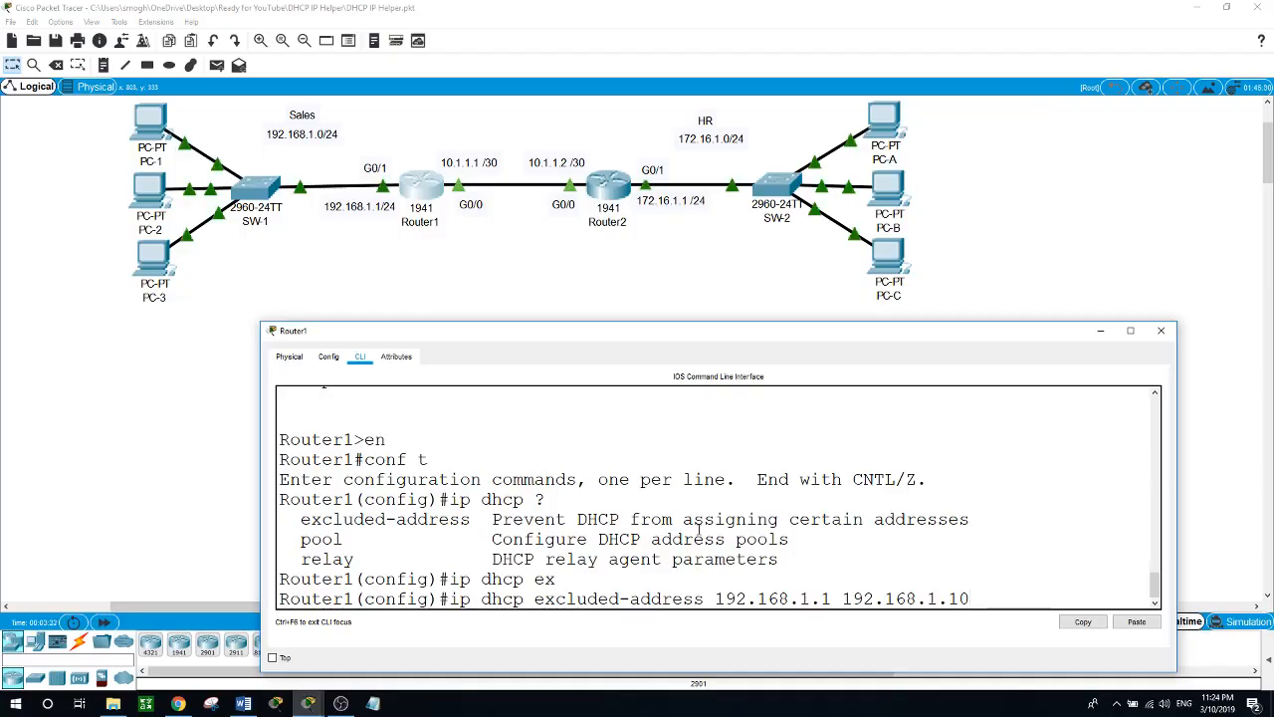
{"action": "key", "text": "Return"}
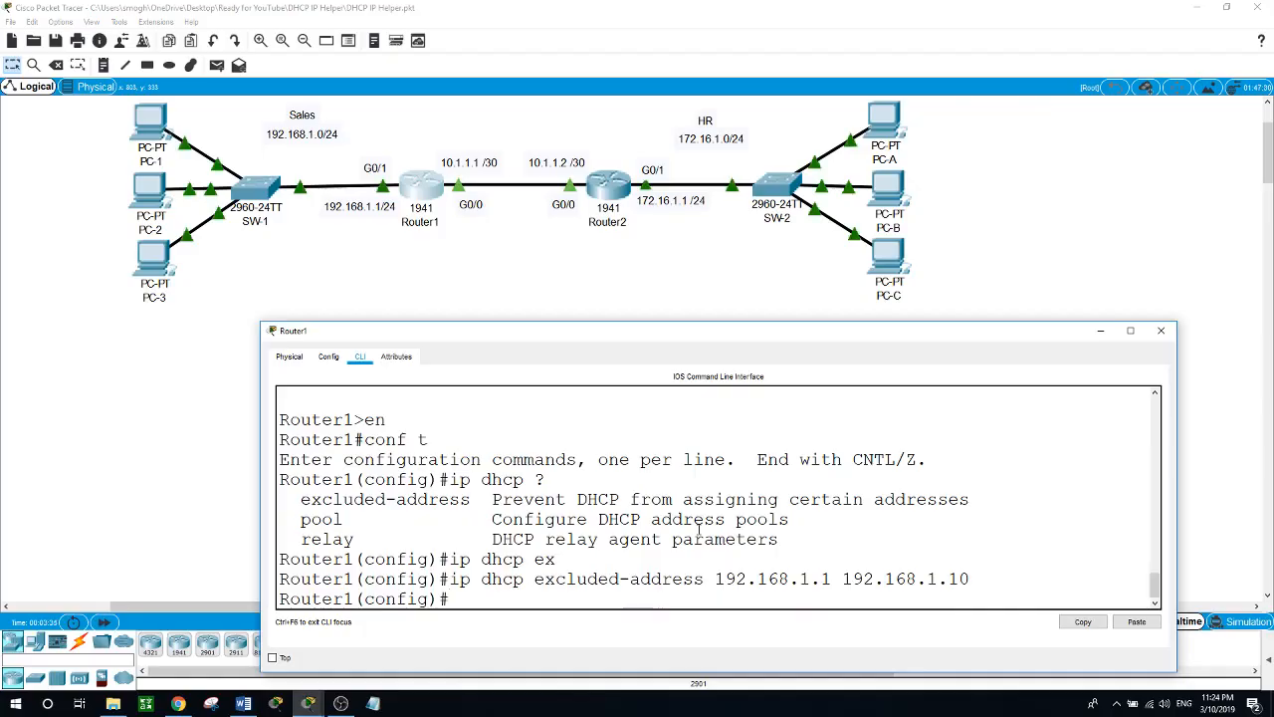
Create a DHCP pool named Sales on Router1, checking the command's syntax help for the pool option
{"action": "type", "text": "ip dchp pool ?"}
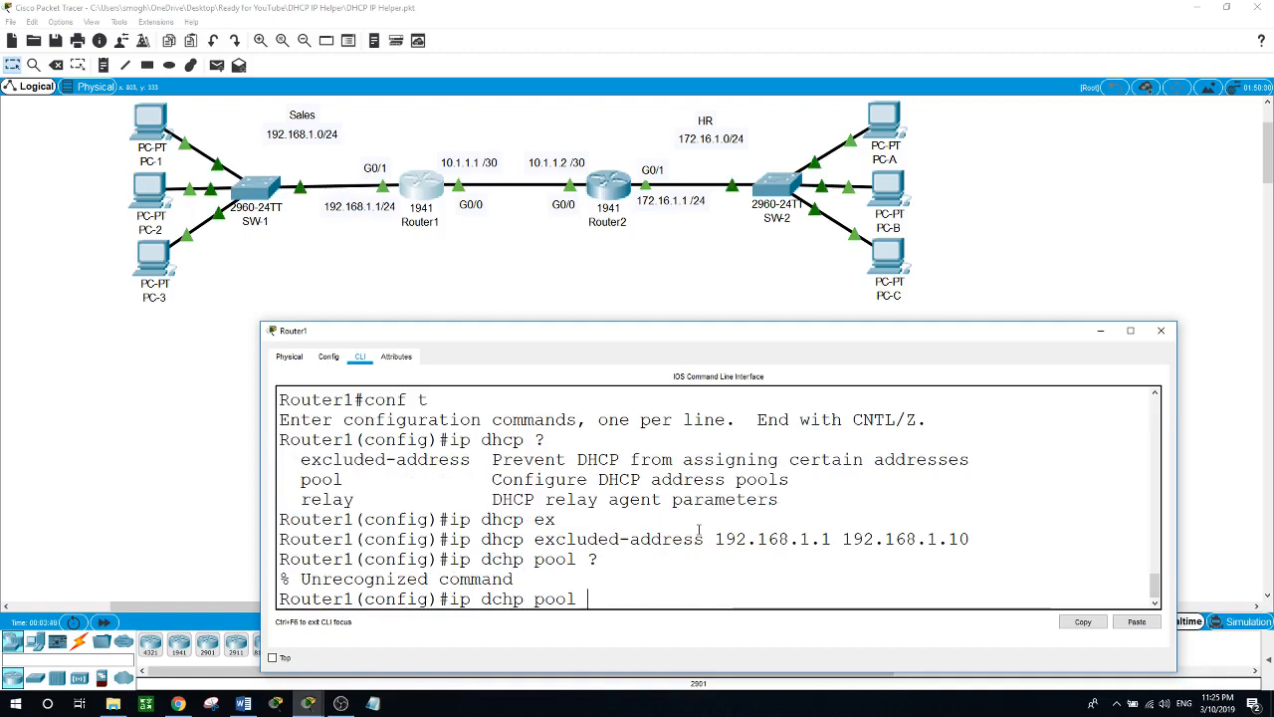
{"action": "key", "text": "BackSpace"}
{"action": "key", "text": "BackSpace"}
{"action": "key", "text": "BackSpace"}
{"action": "key", "text": "BackSpace"}
{"action": "key", "text": "BackSpace"}
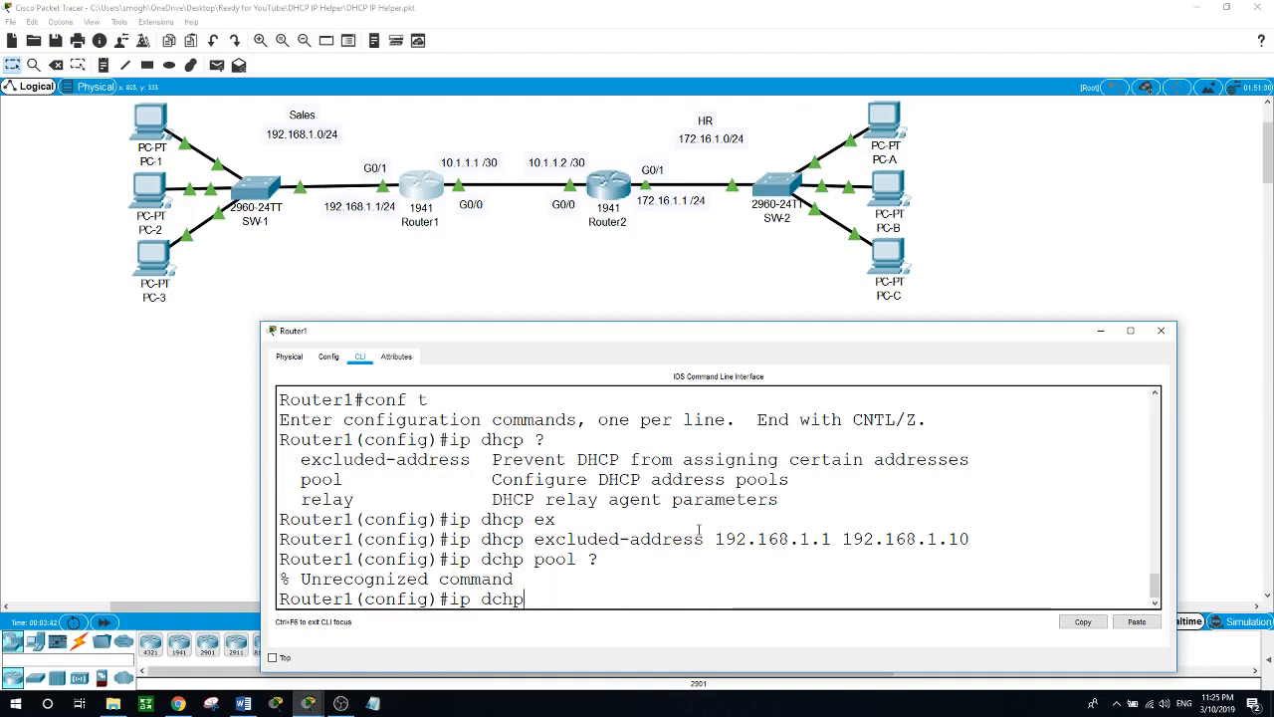
{"action": "key", "text": "BackSpace"}
{"action": "key", "text": "BackSpace"}
{"action": "key", "text": "BackSpace"}
{"action": "type", "text": "hcp"}
{"action": "type", "text": " ?pool ?"}
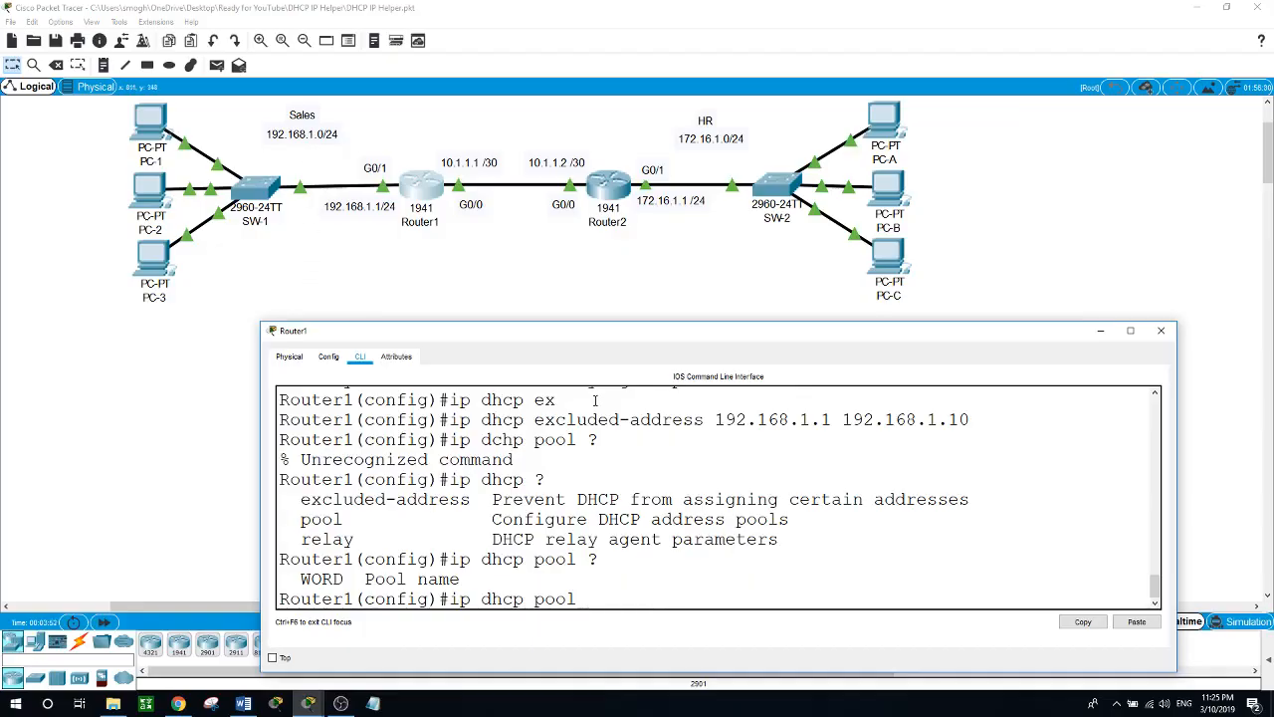
{"action": "type", "text": "Sales"}
{"action": "key", "text": "Return"}
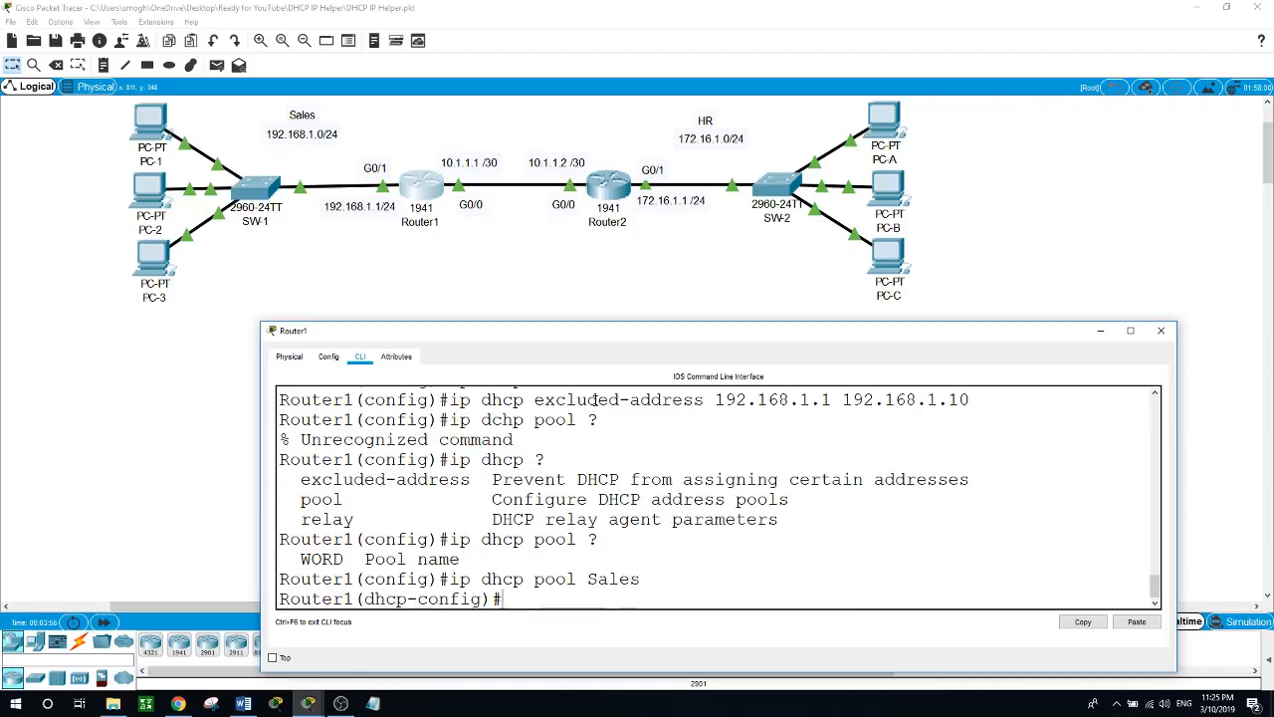
Set the Sales pool's network to 192.168.1.0 with mask 255.255.255.0, consulting the command help for the available options
{"action": "type", "text": "?network"}
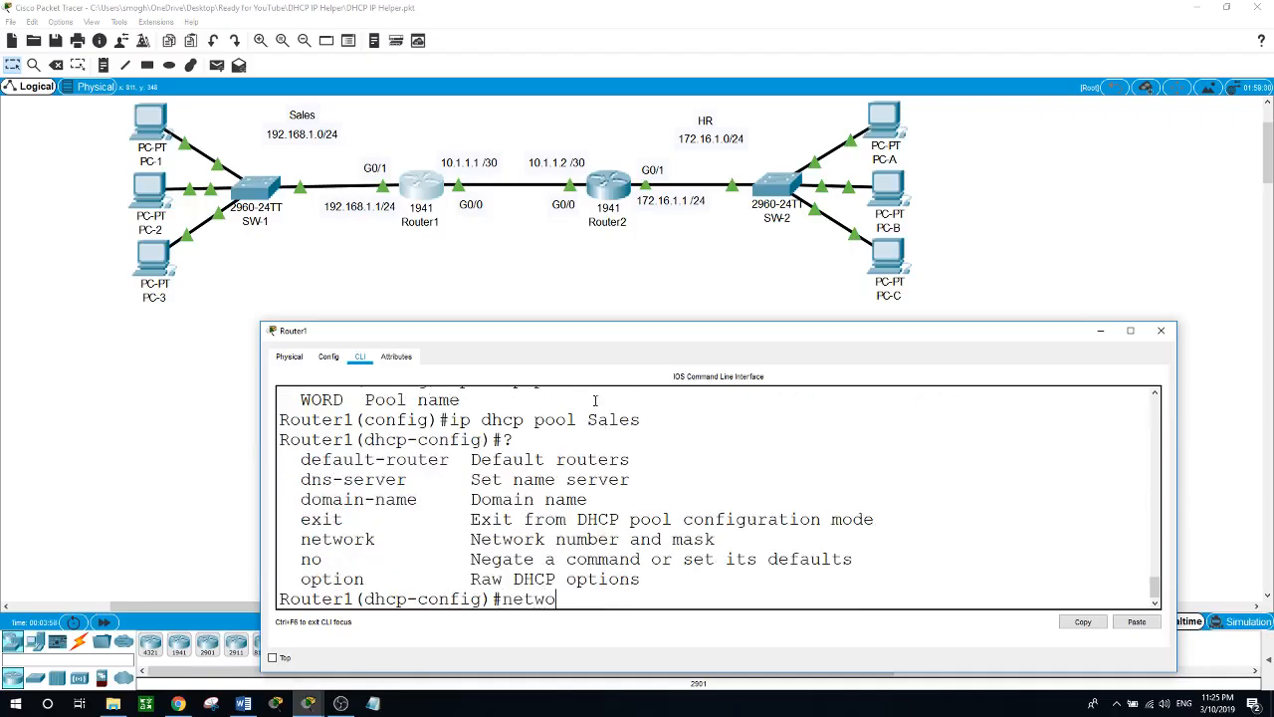
{"action": "type", "text": " ?"}
{"action": "type", "text": "1"}
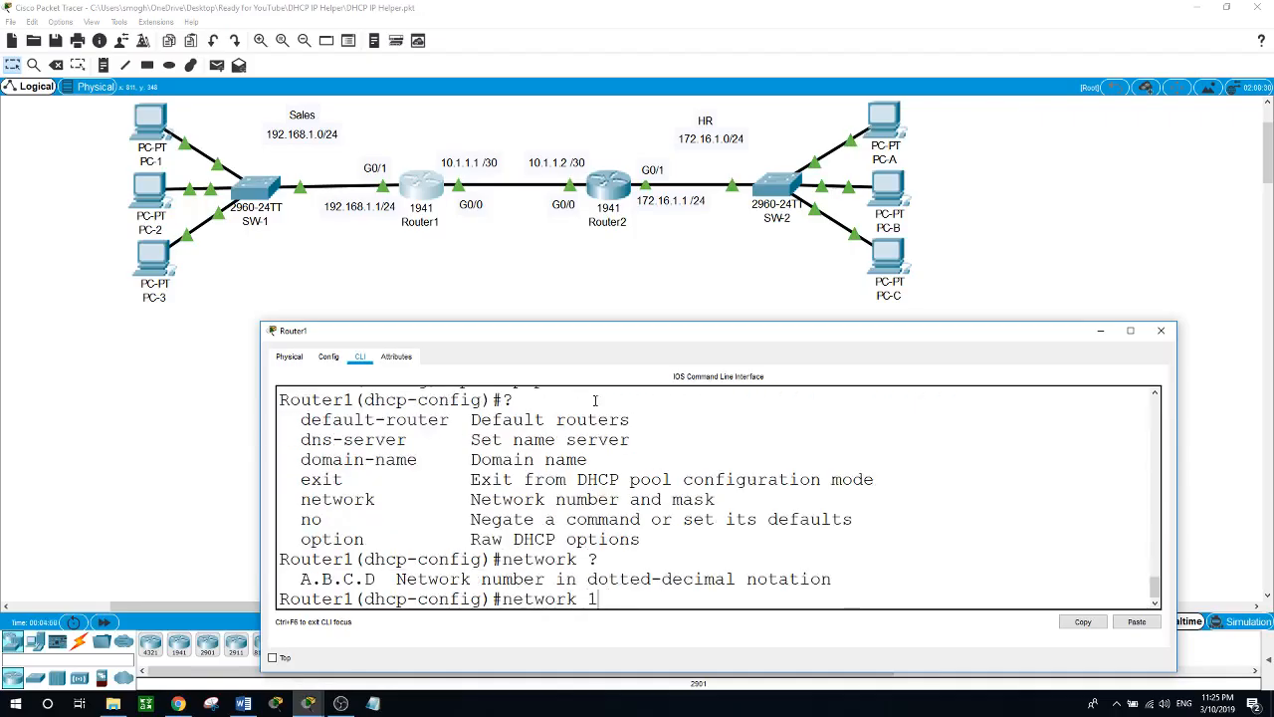
{"action": "type", "text": "92.168.1.0 255.255"}
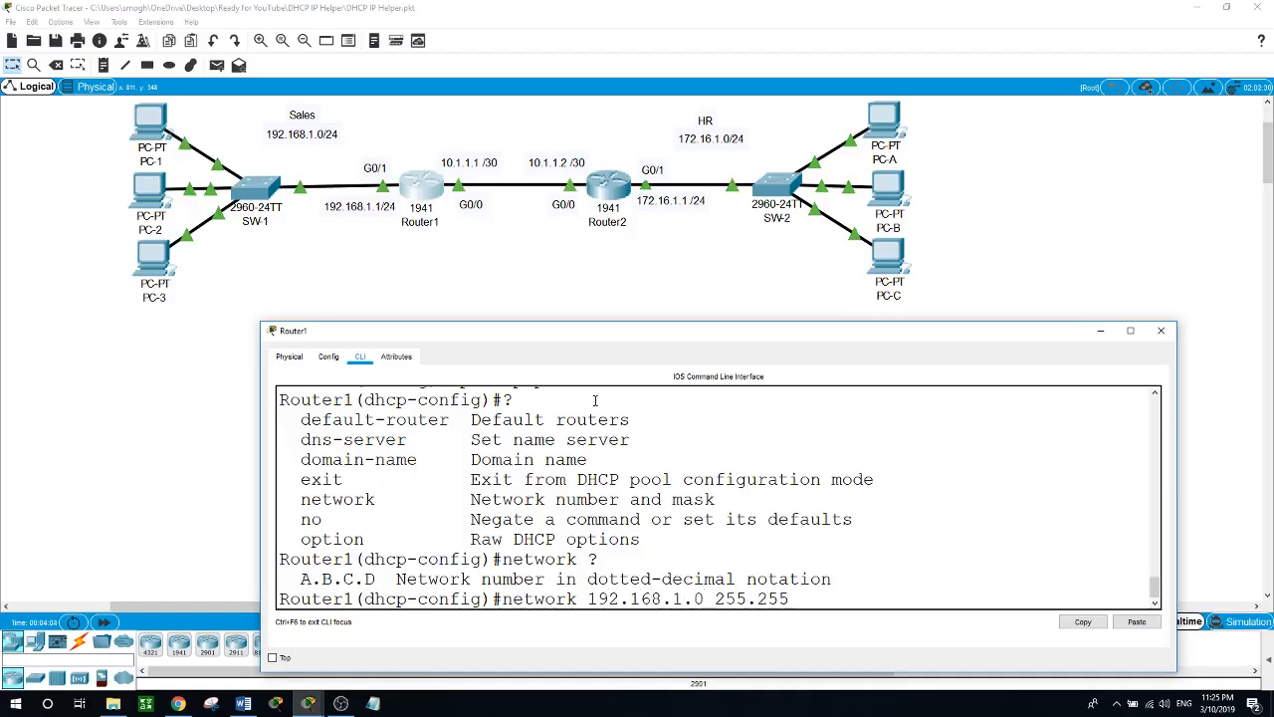
{"action": "type", "text": ".255.0"}
{"action": "key", "text": "Return"}
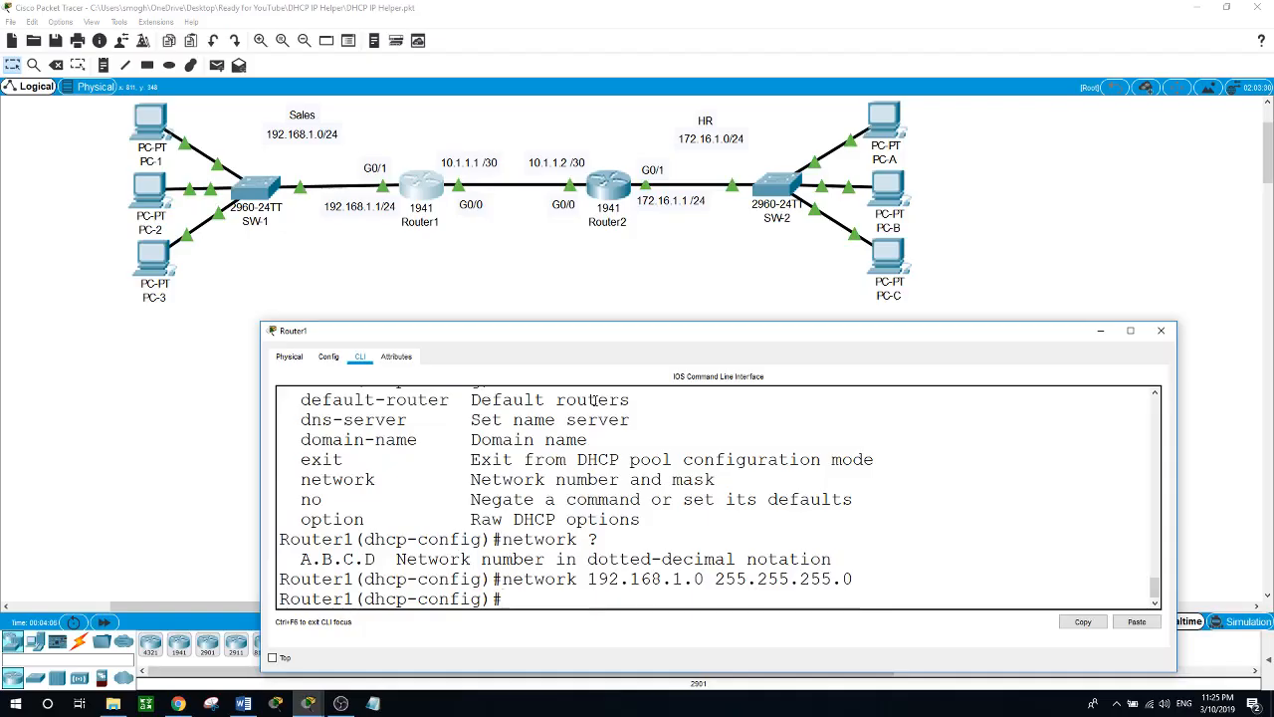
Give the Sales pool the default router 192.168.1.1 and the DNS server 8.8.8.8
{"action": "type", "text": "de"}
{"action": "key", "text": "Tab"}
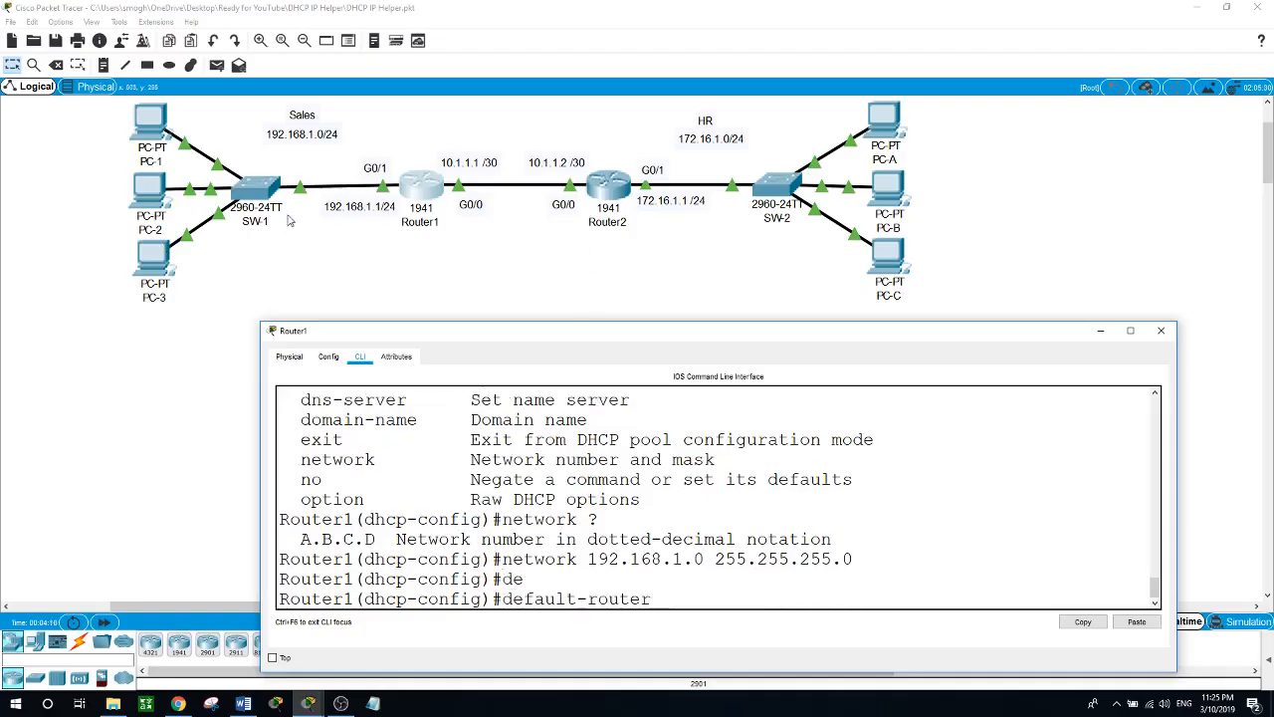
{"action": "type", "text": "192.168.1.1"}
{"action": "key", "text": "Return"}
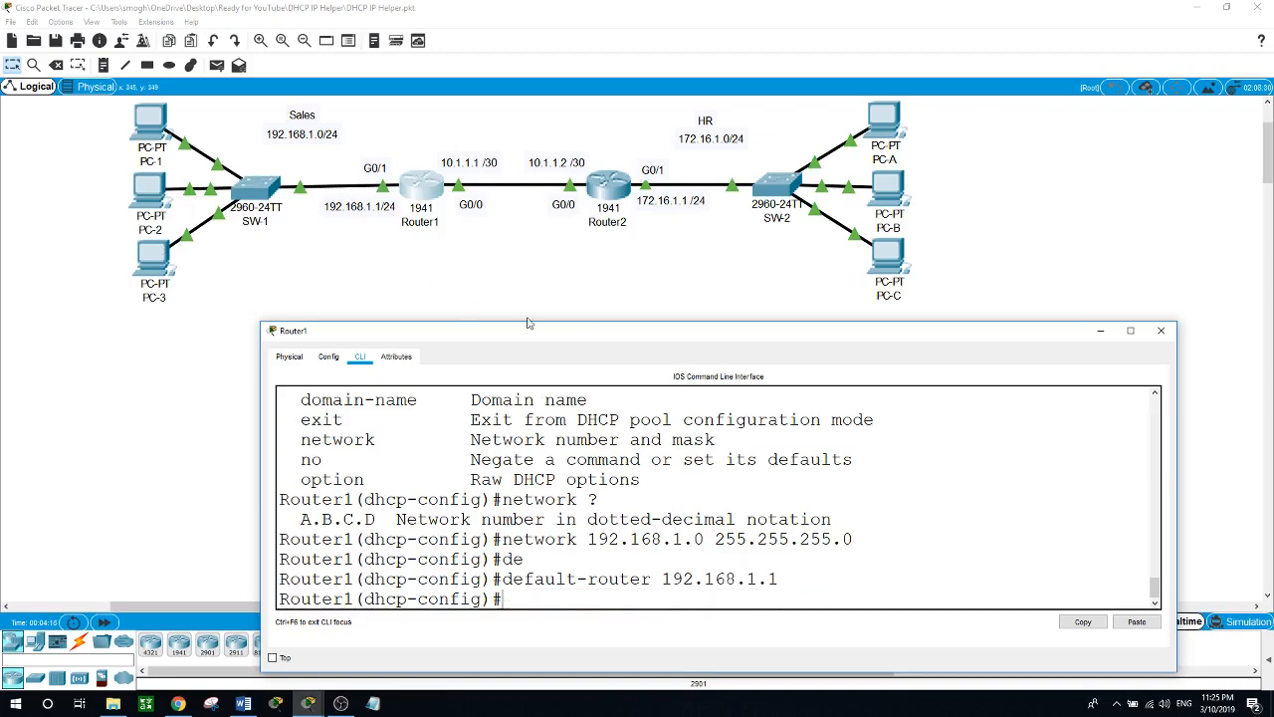
{"action": "type", "text": "dn"}
{"action": "key", "text": "Tab"}
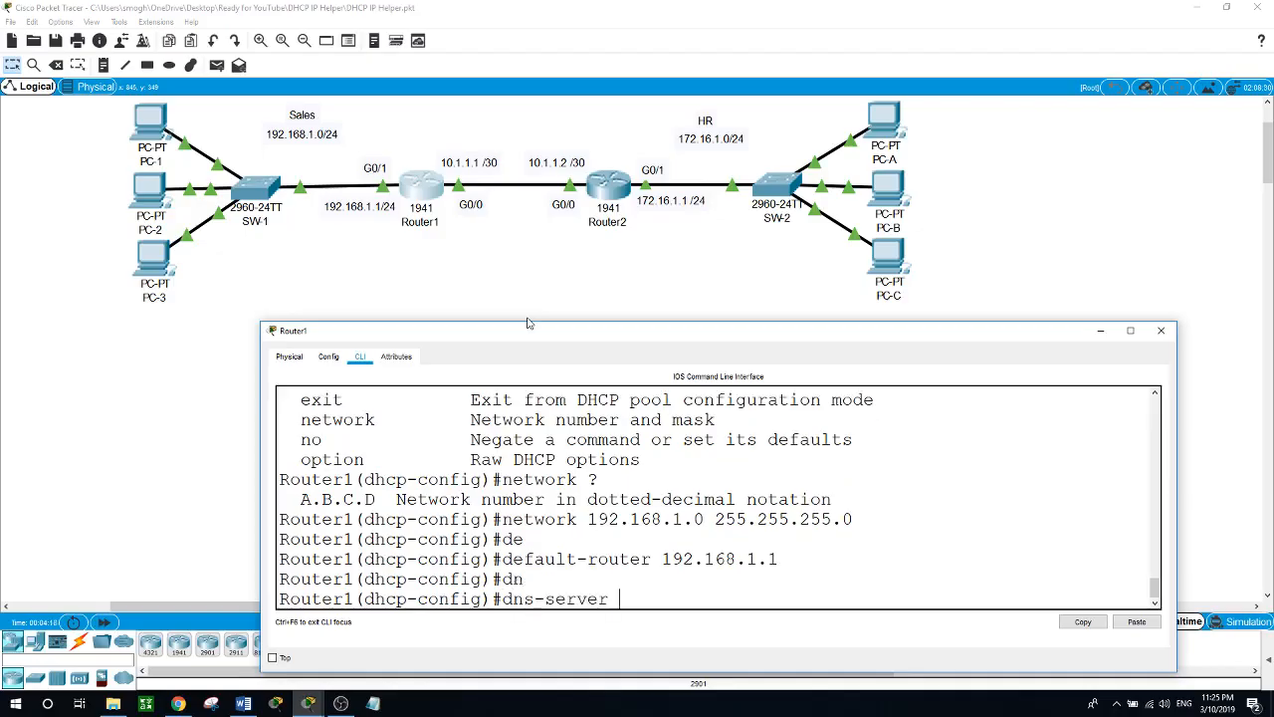
{"action": "type", "text": "8.8.8.8"}
{"action": "key", "text": "Return"}
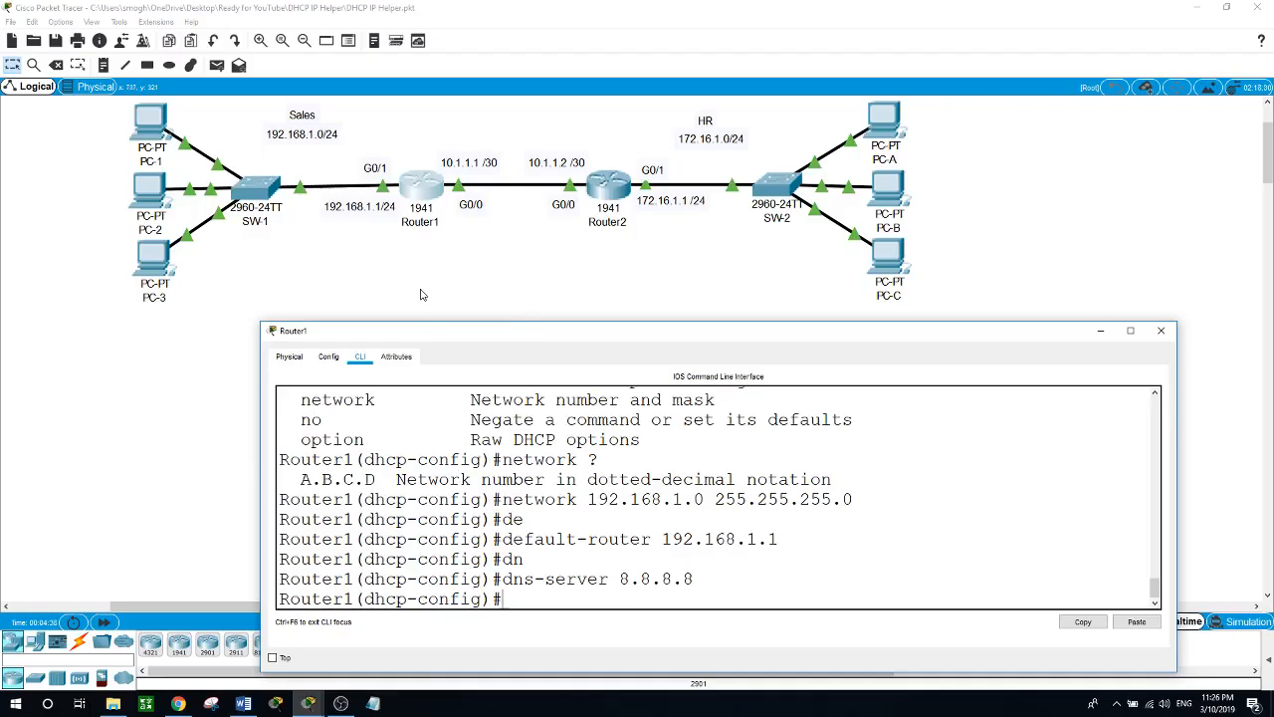
Bring Router1's command line back up and exit the Sales pool to global configuration mode
{"action": "left_click", "coordinate": [566, 250]}
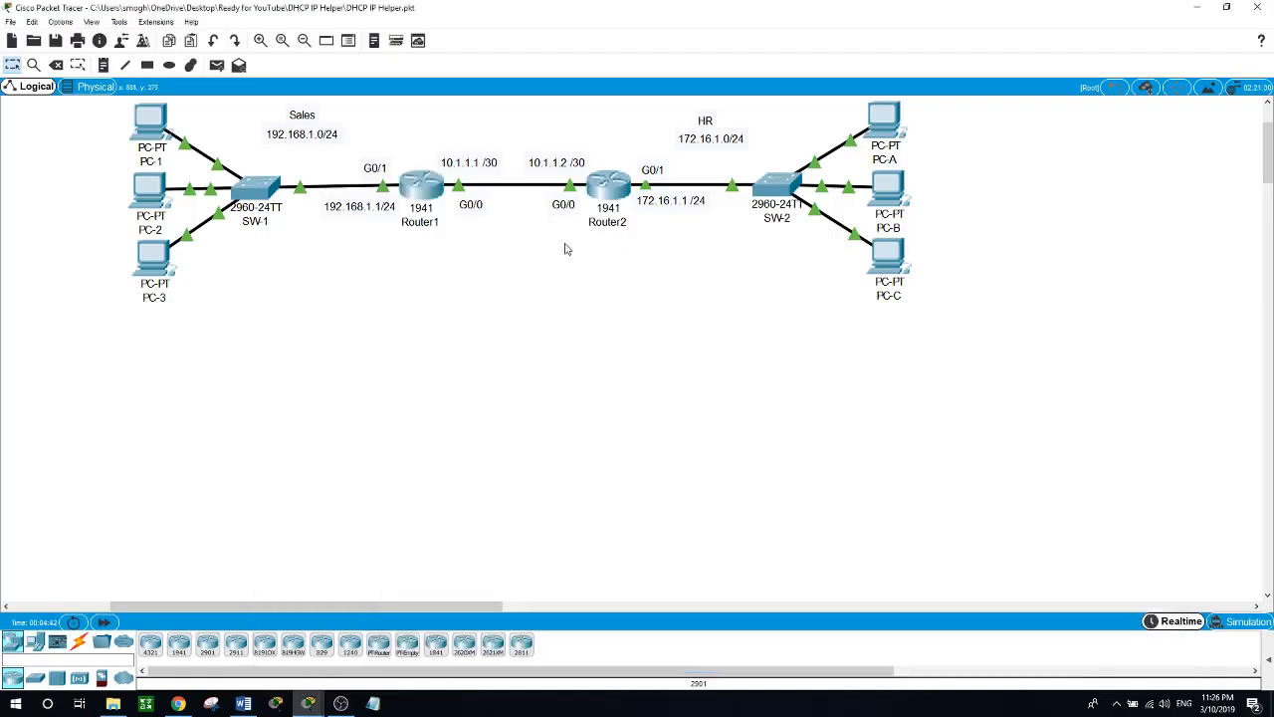
{"action": "left_click", "coordinate": [427, 194]}
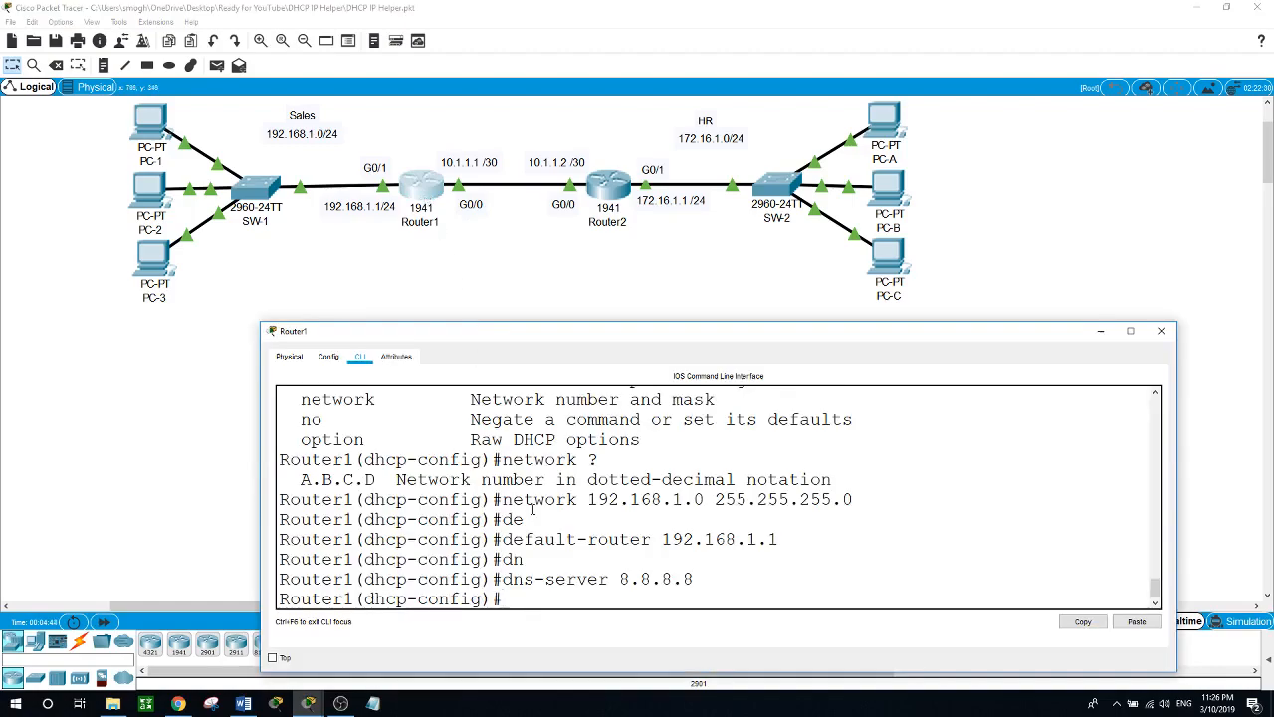
{"action": "type", "text": "exit"}
{"action": "key", "text": "Return"}
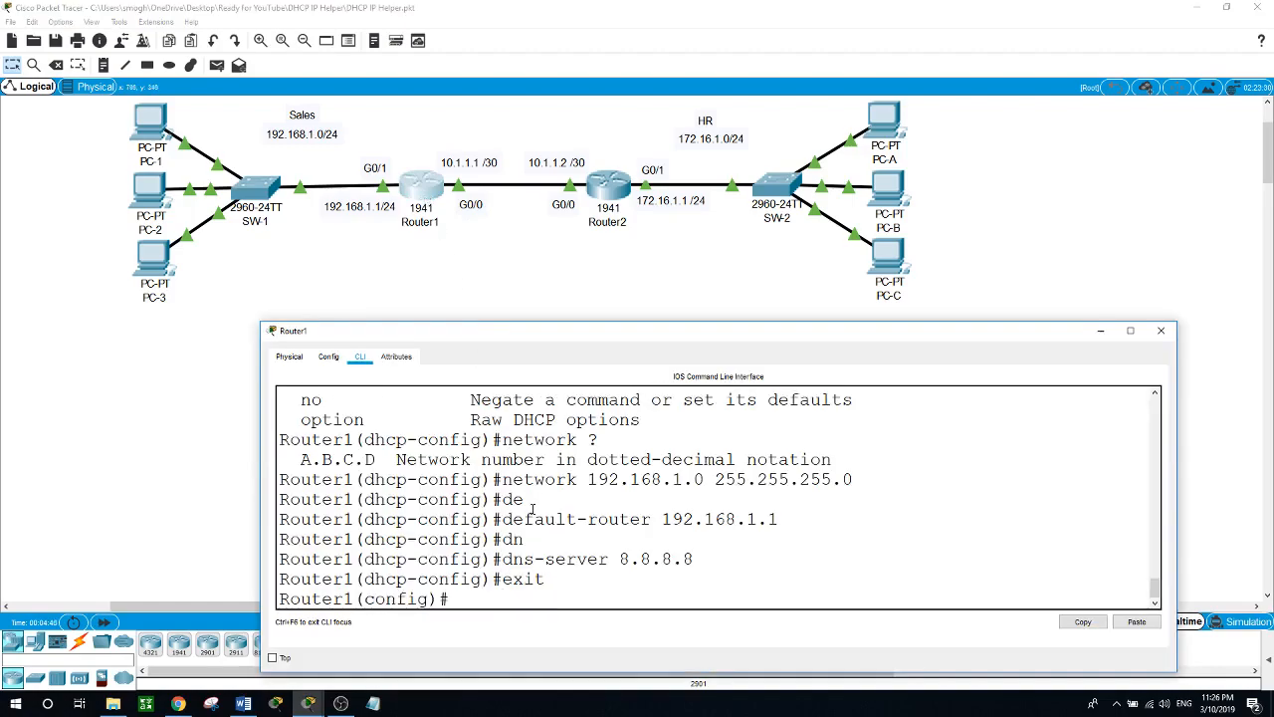
Exclude the addresses 172.16.1.1 through 172.16.1.10 from DHCP assignment on Router1
{"action": "type", "text": "e"}
{"action": "key", "text": "BackSpace"}
{"action": "type", "text": "ip dhcp"}
{"action": "type", "text": " ?ex"}
{"action": "key", "text": "Tab"}
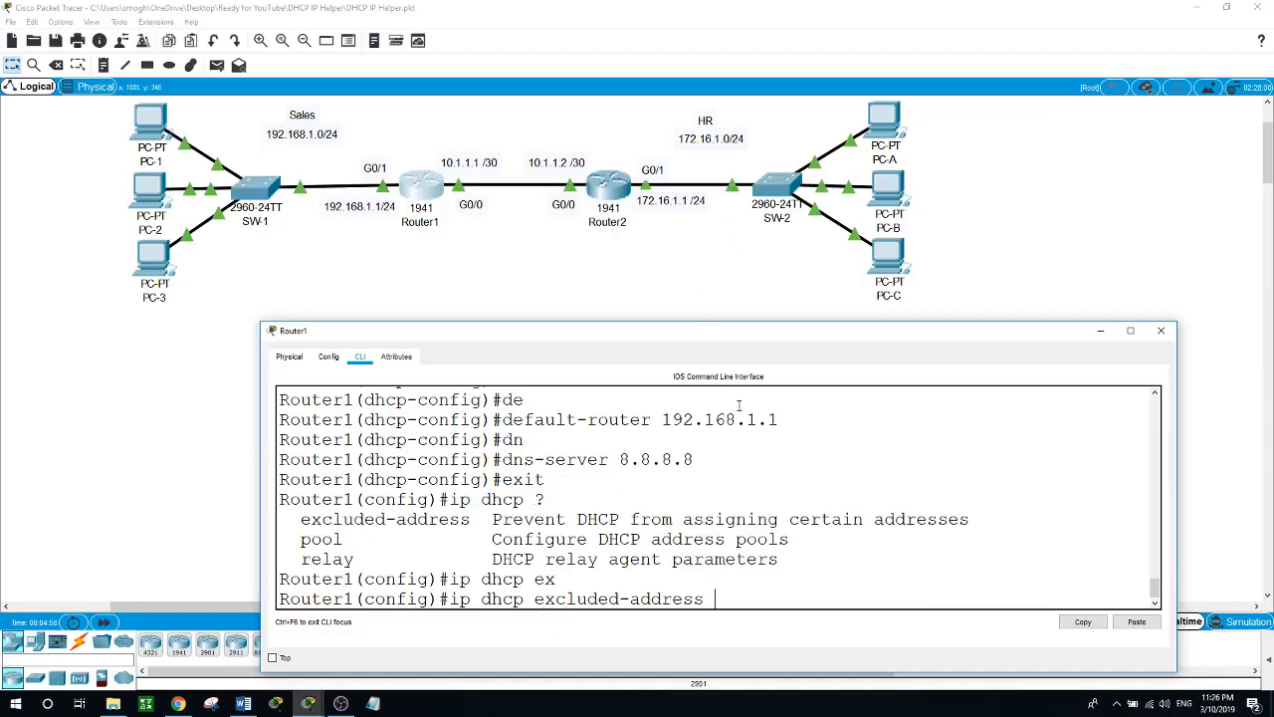
{"action": "type", "text": "172.16.1.1 172.16.1.10"}
{"action": "key", "text": "Return"}
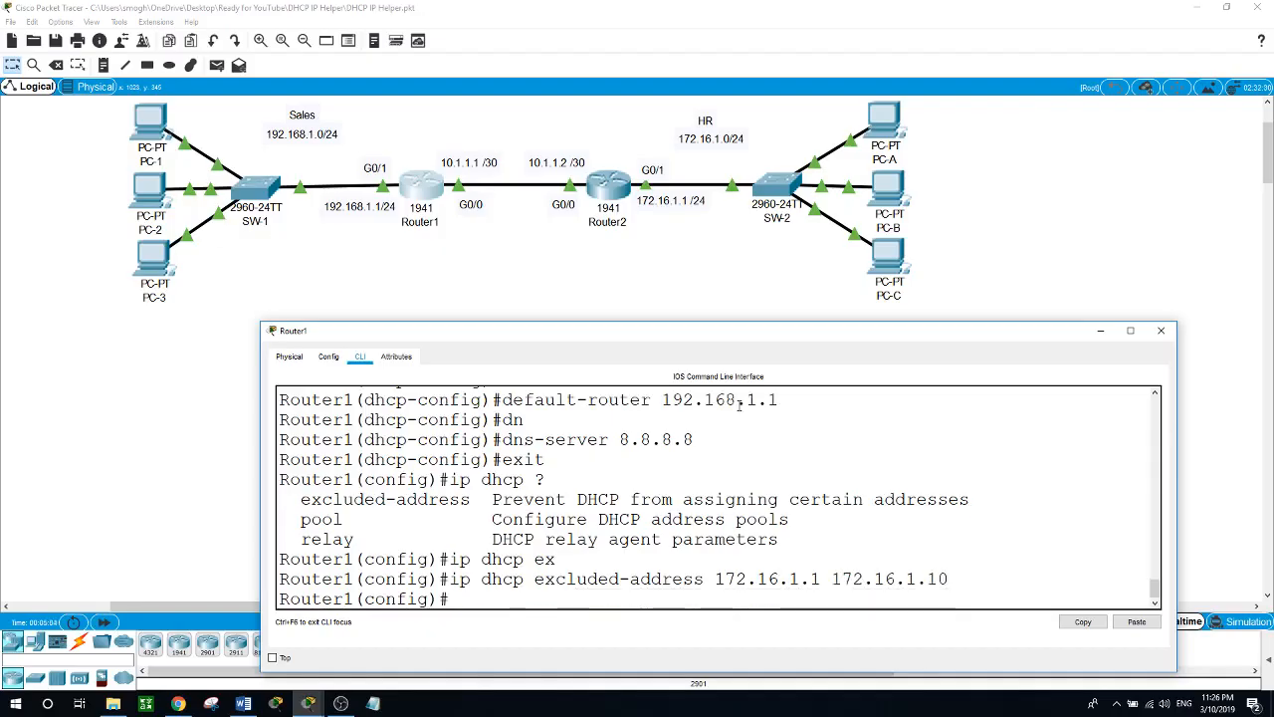
Create a second DHCP pool named HR on Router1, checking the help for the pool command
{"action": "type", "text": "ip dhcp pool ?"}
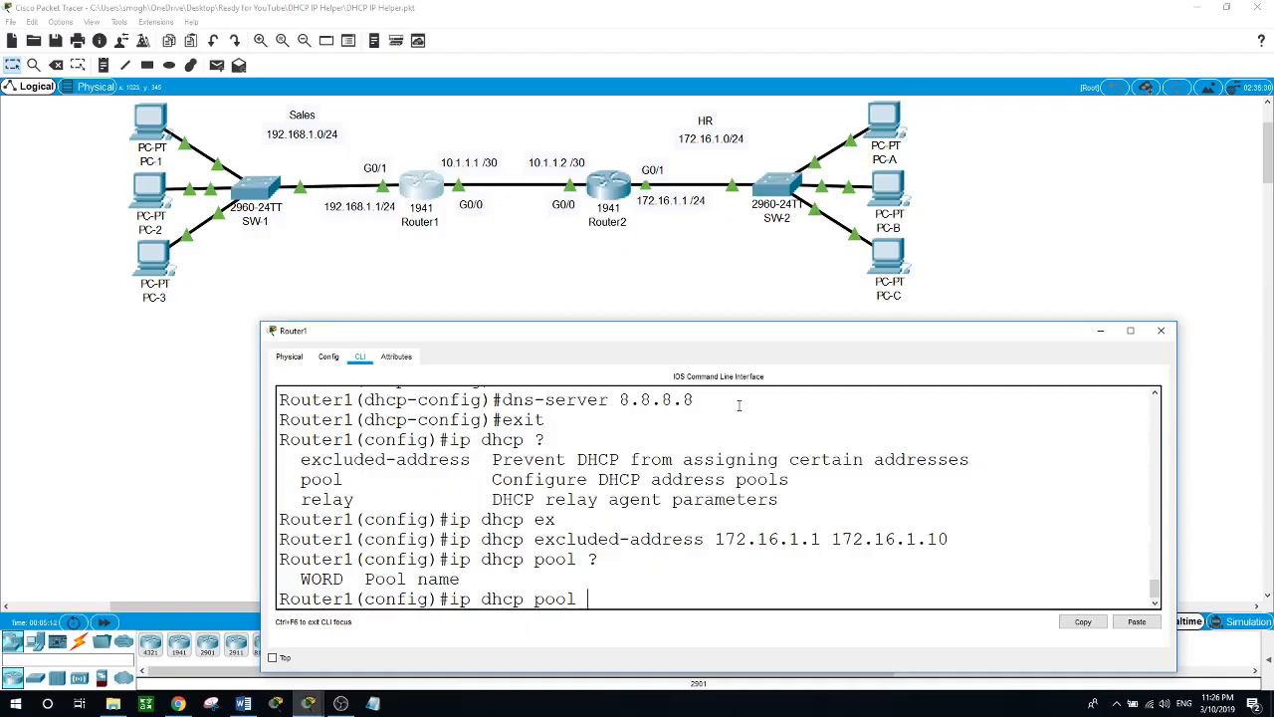
{"action": "type", "text": "HR"}
{"action": "key", "text": "Return"}
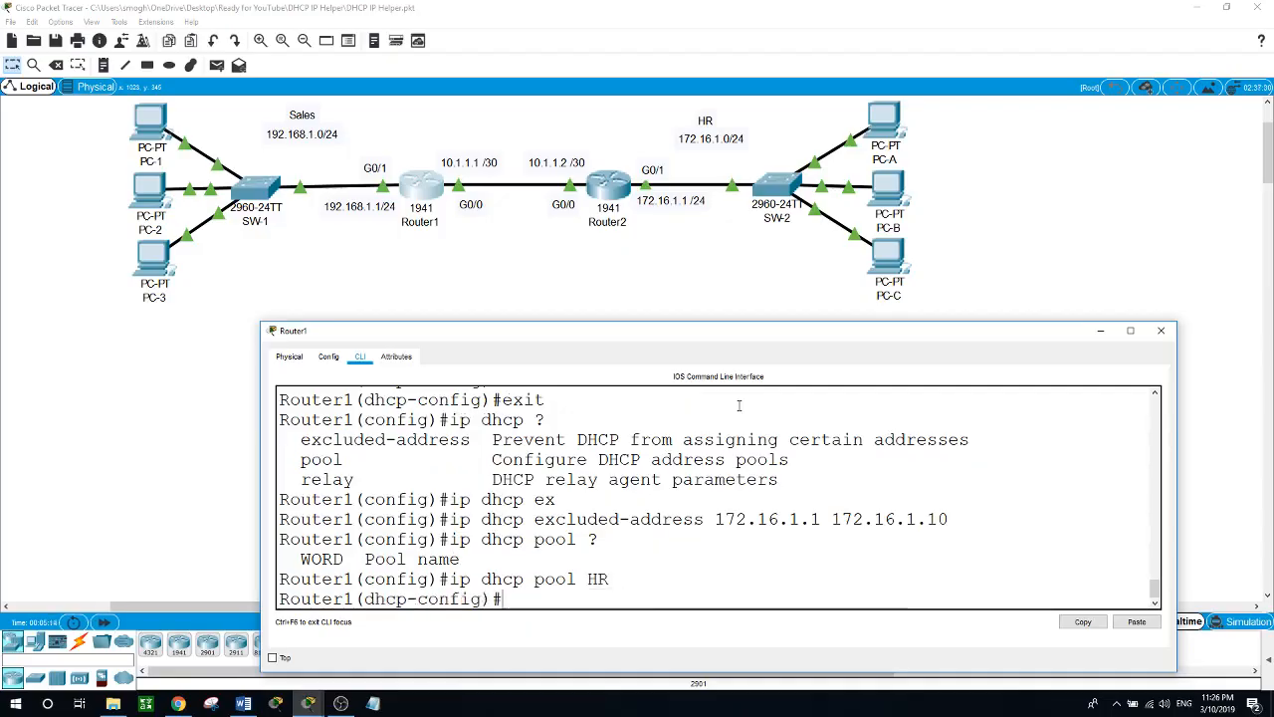
Set the HR pool's network to 172.16.1.0 with mask 255.255.255.0
{"action": "type", "text": "ip"}
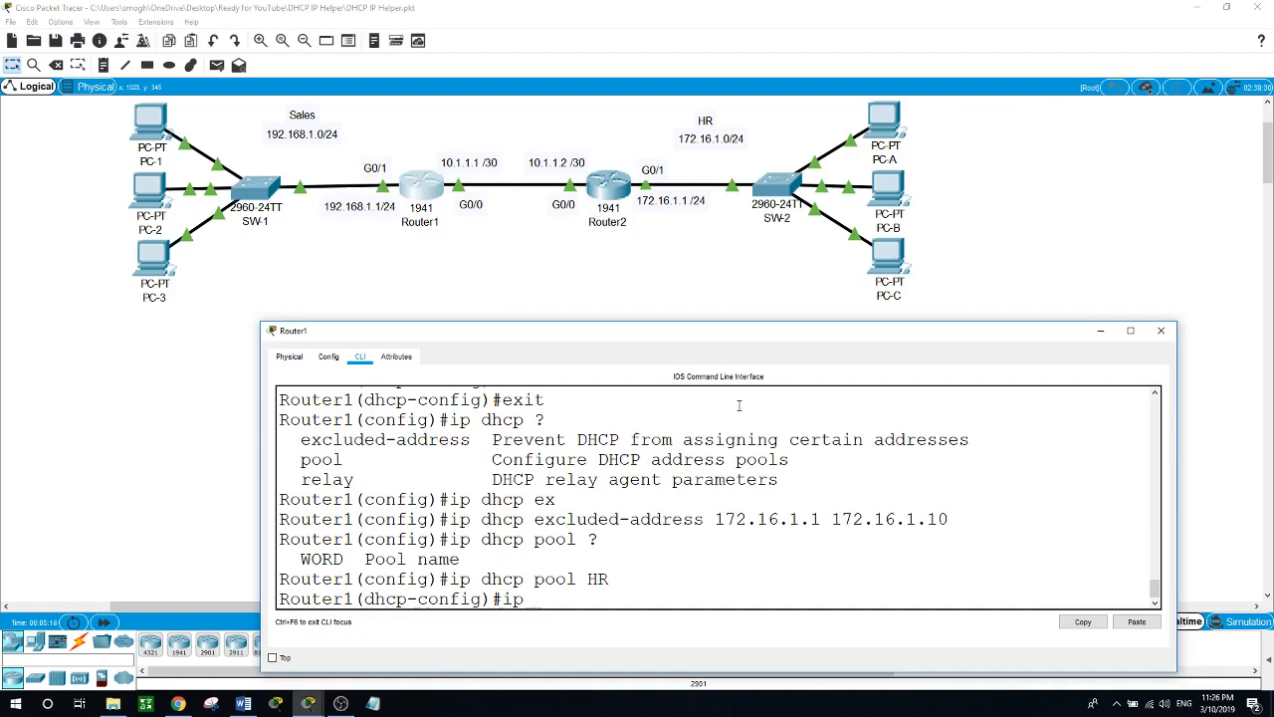
{"action": "key", "text": "BackSpace"}
{"action": "key", "text": "BackSpace"}
{"action": "type", "text": "network 172.16.1.0"}
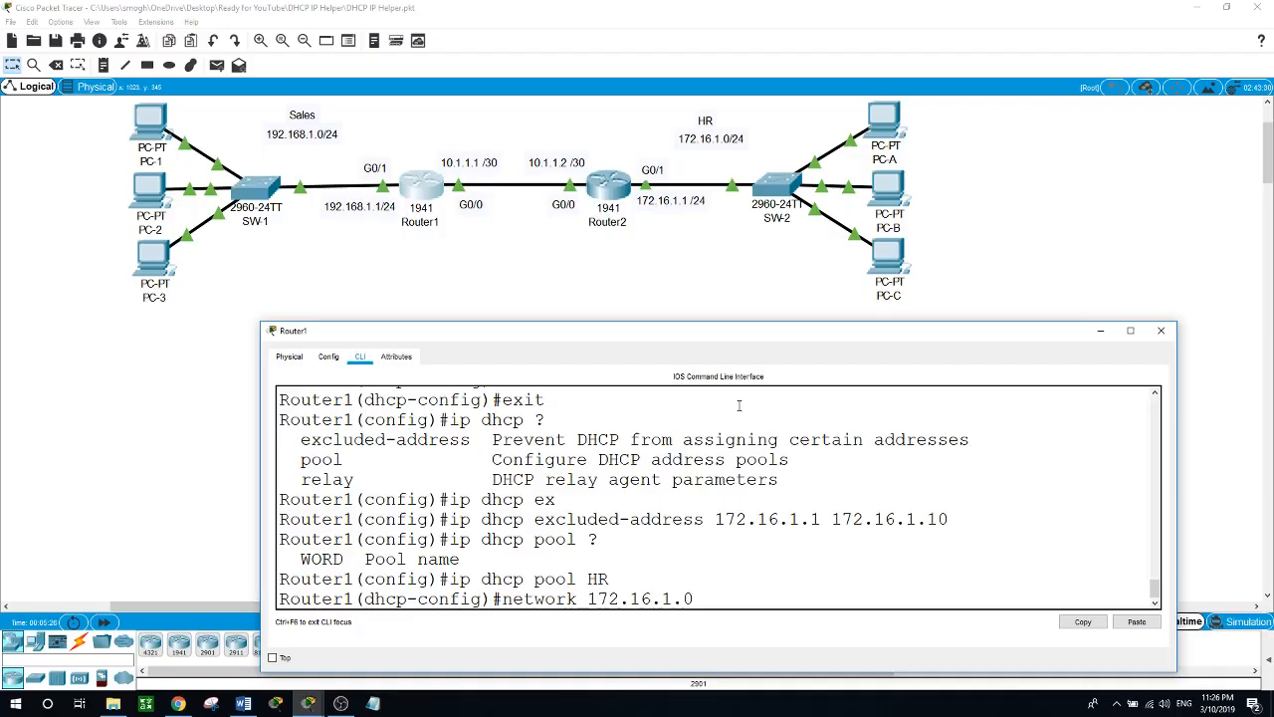
{"action": "type", "text": " 255.255.255.0"}
{"action": "key", "text": "Return"}
Give the HR pool the default router 172.16.1.1 and the DNS server 8.8.8.8
{"action": "type", "text": "dhcp-config)#d"}
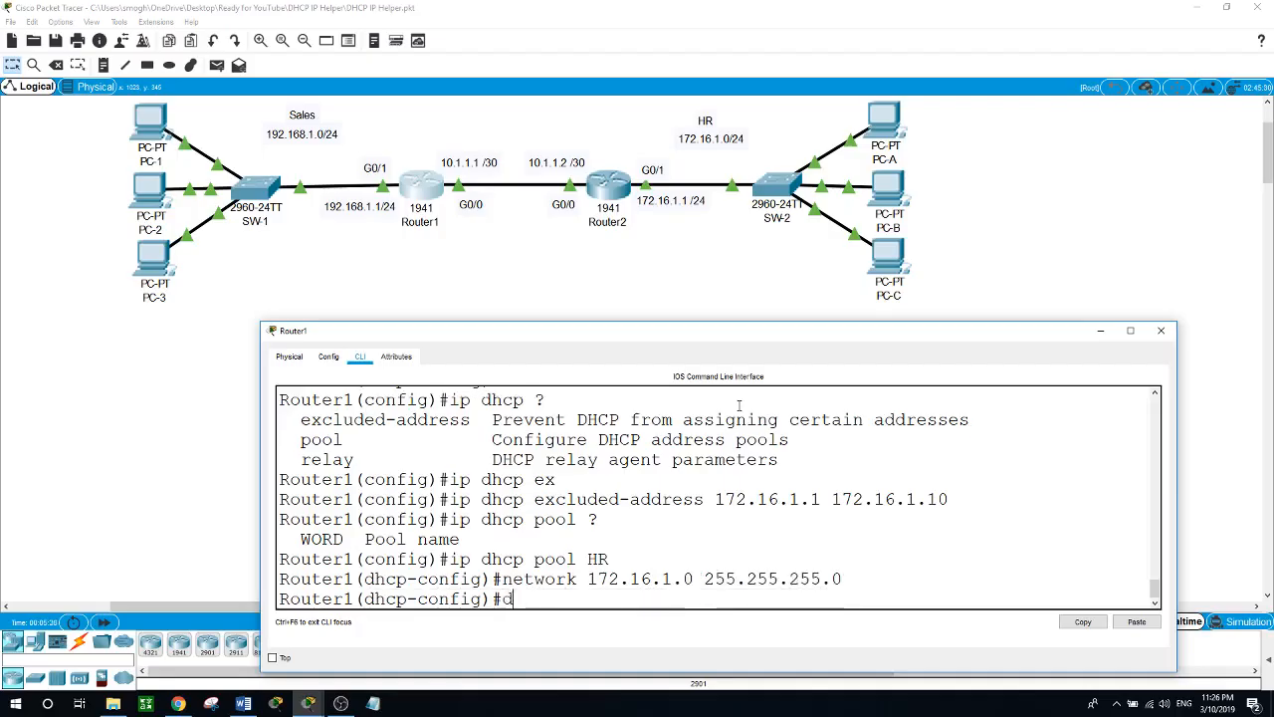
{"action": "type", "text": "ef"}
{"action": "key", "text": "Tab"}
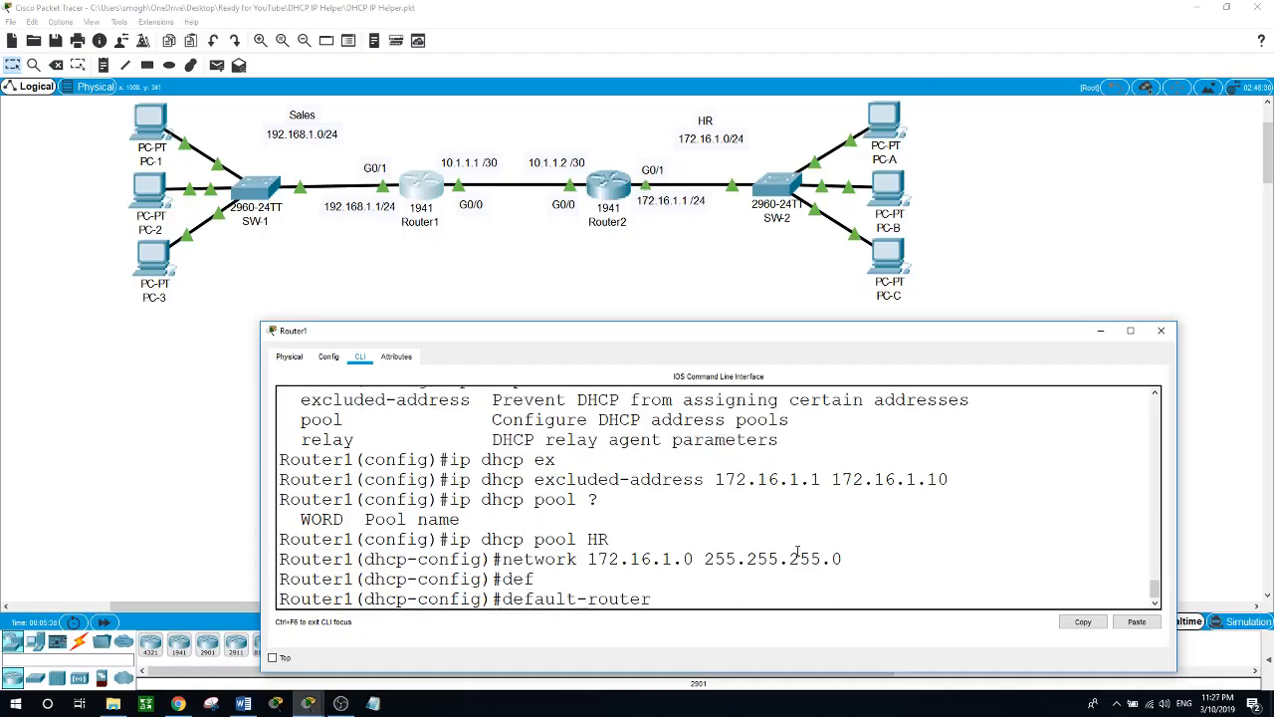
{"action": "type", "text": "72.16.1.1"}
{"action": "key", "text": "Return"}
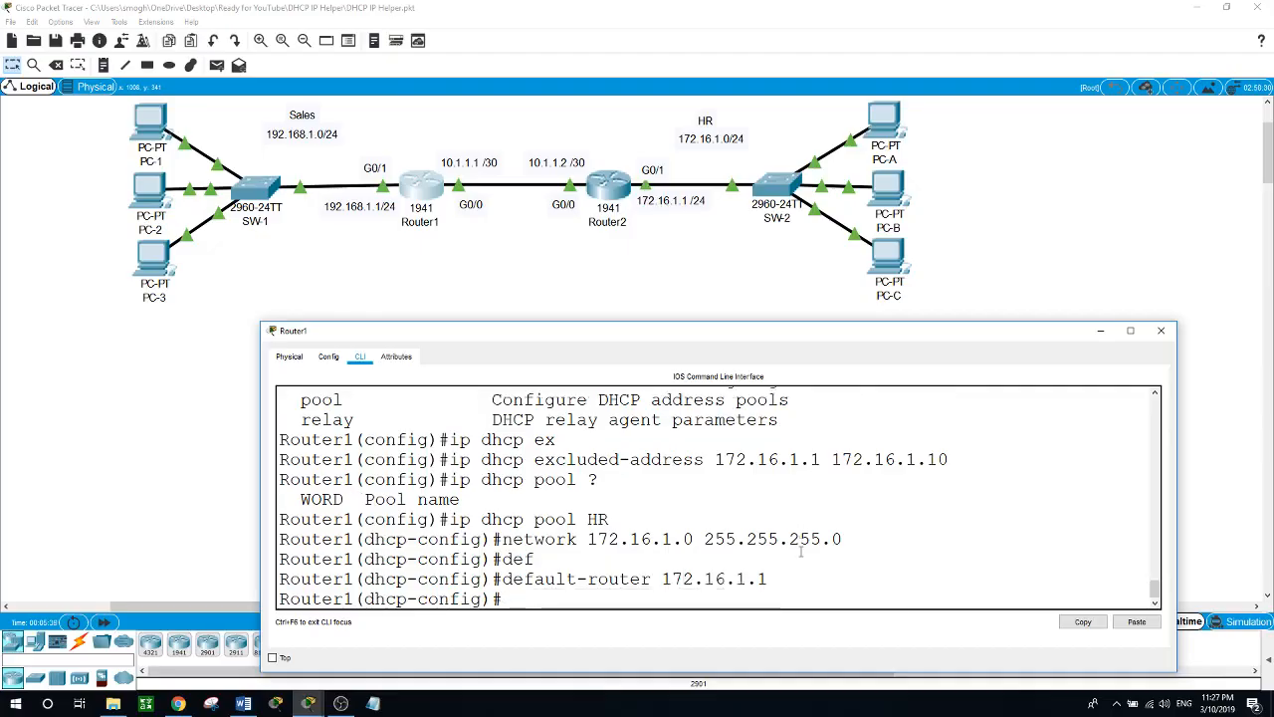
{"action": "type", "text": "dns"}
{"action": "key", "text": "Tab"}
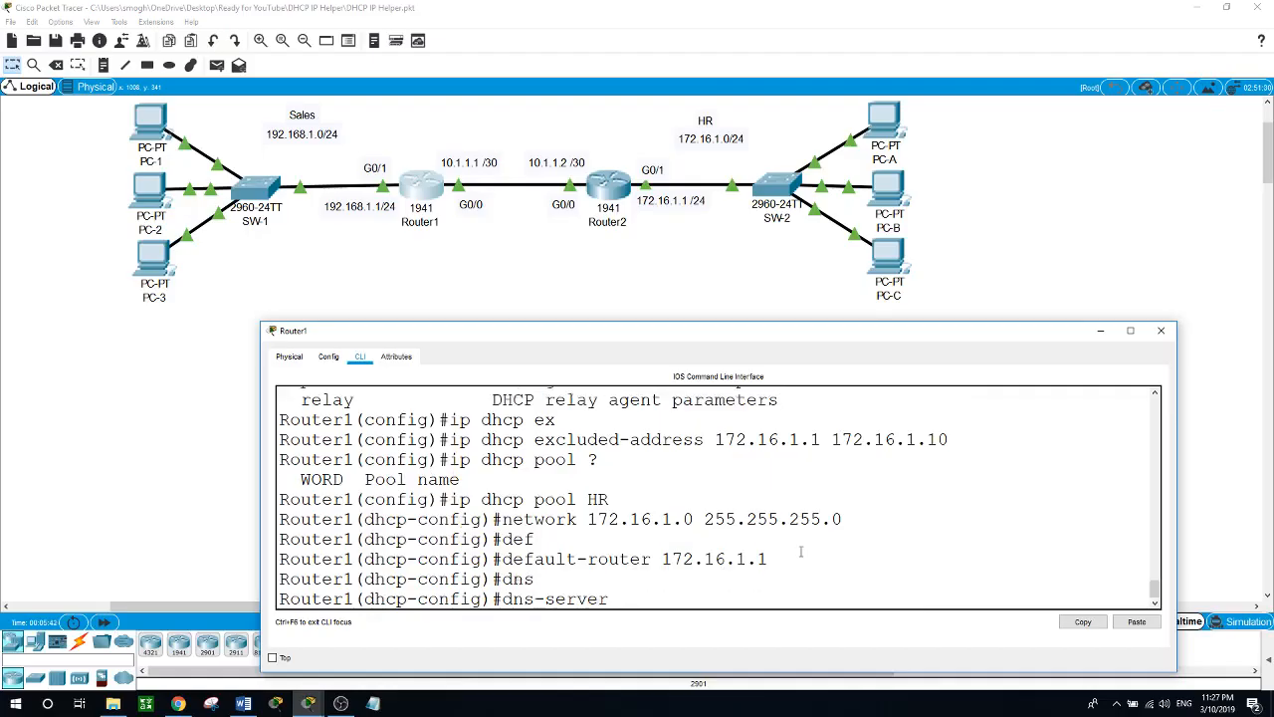
{"action": "type", "text": "8.8.8.8"}
{"action": "key", "text": "Return"}
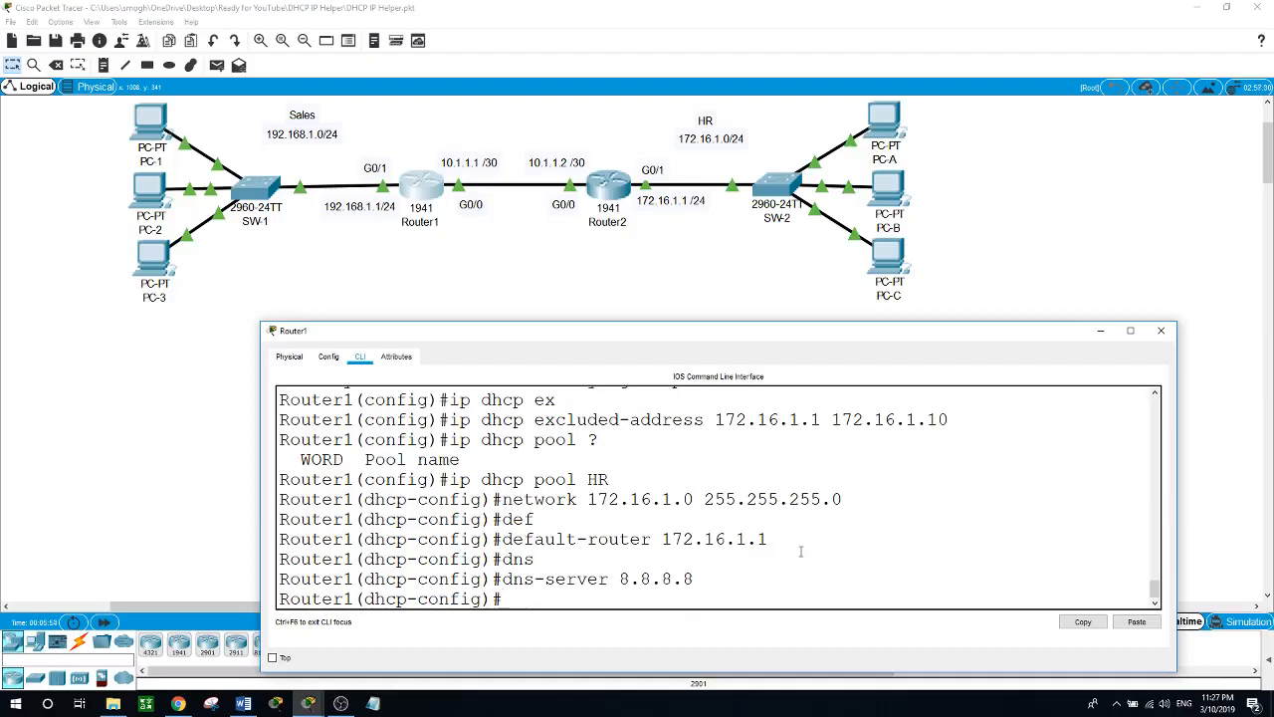
Exit configuration mode on Router1 and list only the running-configuration lines that contain dhcp
{"action": "type", "text": "exit"}
{"action": "key", "text": "Return"}
{"action": "type", "text": "exit"}
{"action": "key", "text": "Return"}
{"action": "type", "text": "sho"}
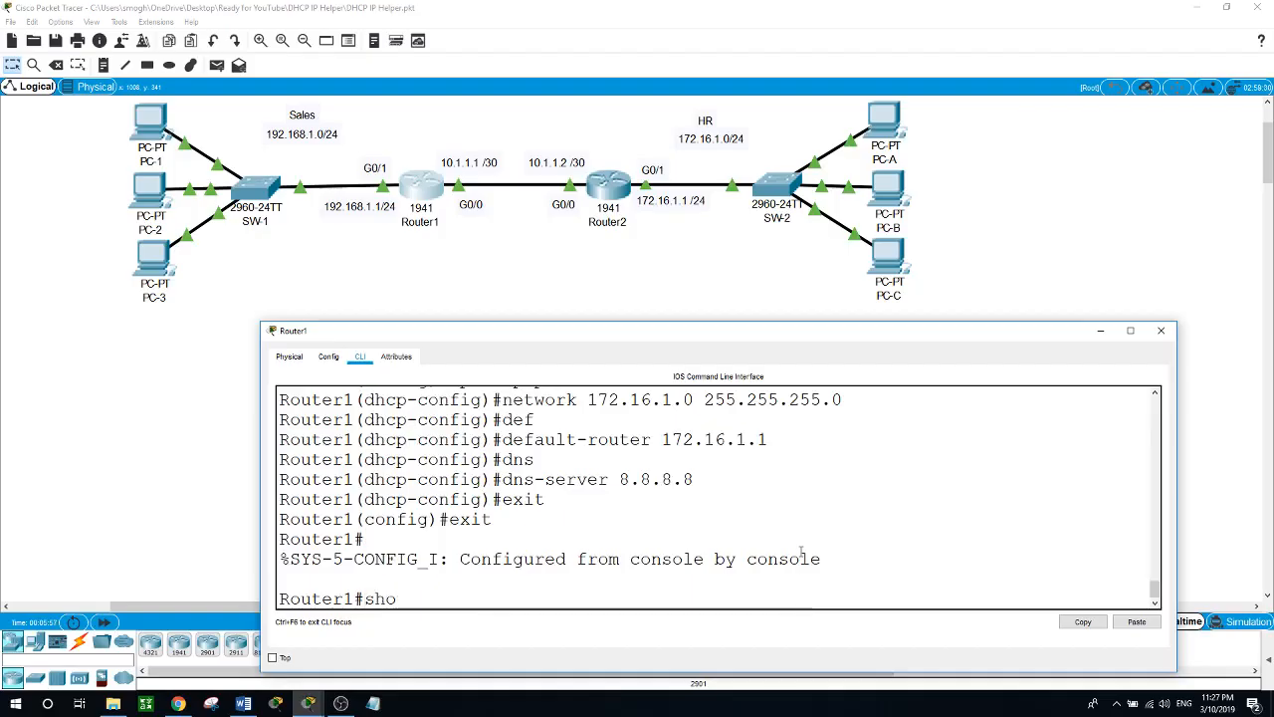
{"action": "type", "text": "w run | in dhcp"}
{"action": "key", "text": "Return"}
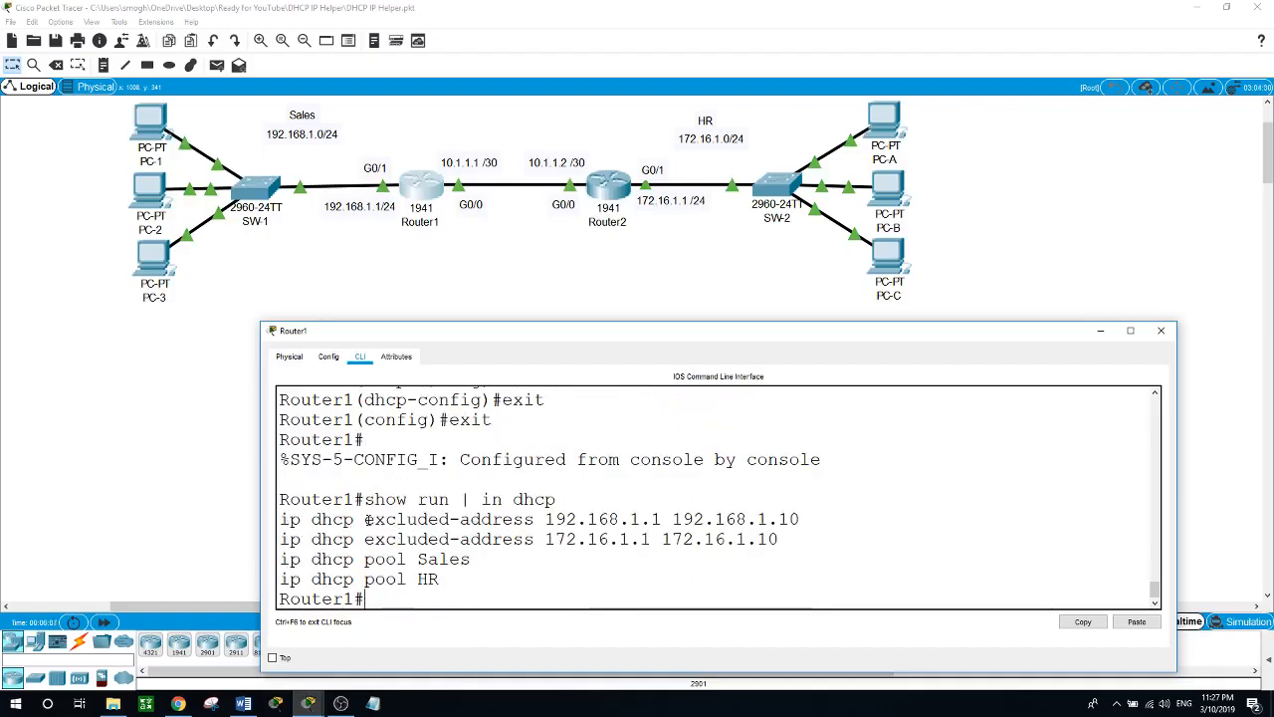
Review the excluded address ranges and the Sales and HR pool names in Router1's filtered configuration output
{"action": "left_click_drag", "start_coordinate": [538, 519], "coordinate": [800, 519]}
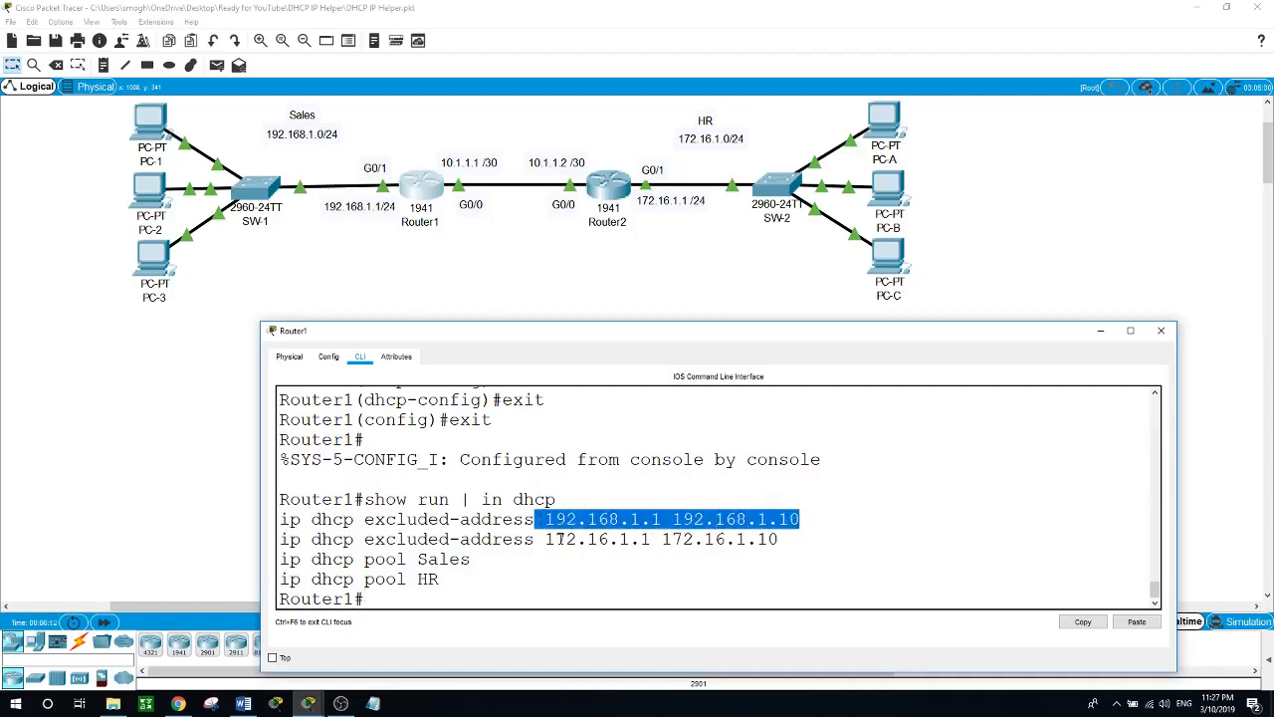
{"action": "left_click_drag", "start_coordinate": [541, 538], "coordinate": [822, 538]}
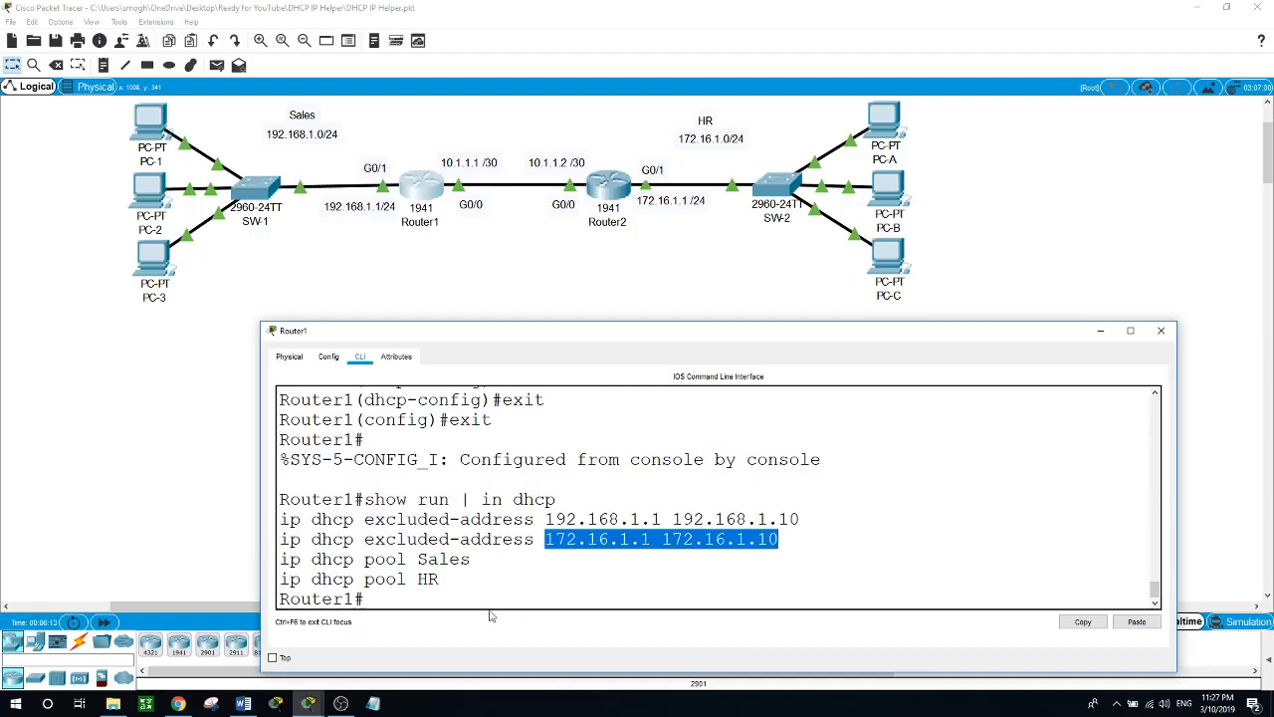
{"action": "left_click_drag", "start_coordinate": [417, 559], "coordinate": [446, 578]}
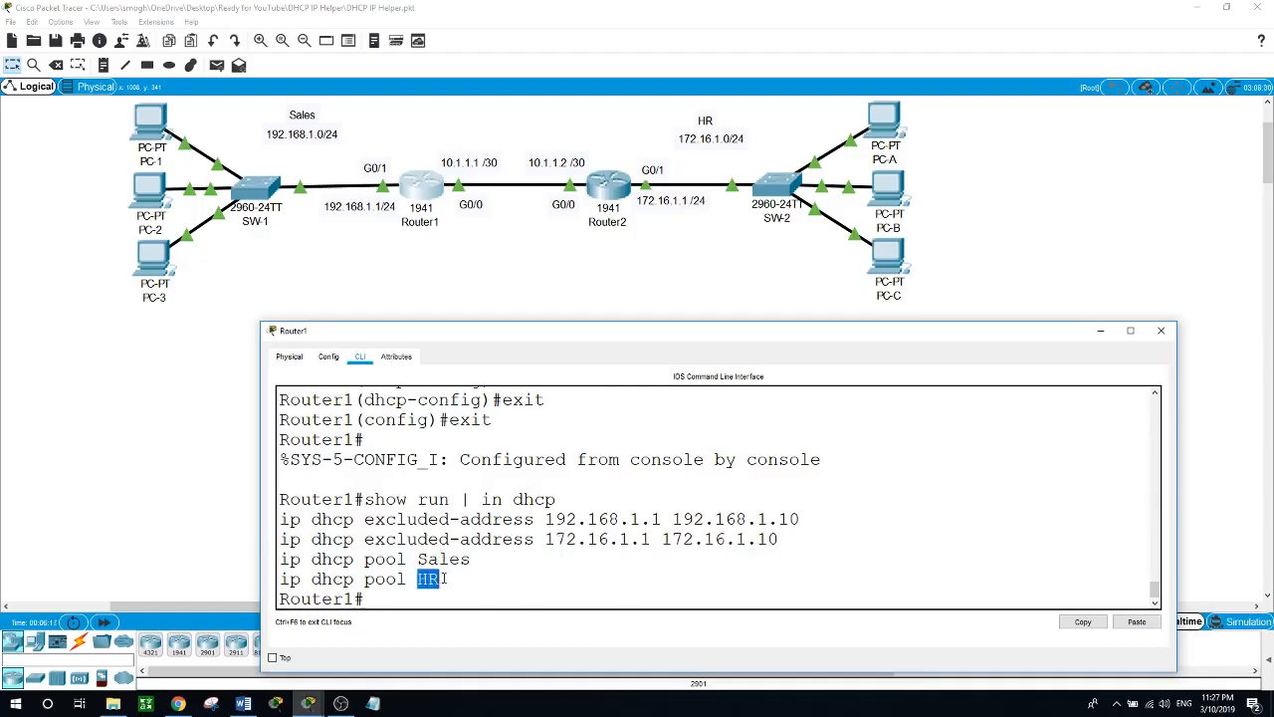
{"action": "left_click", "coordinate": [454, 598]}
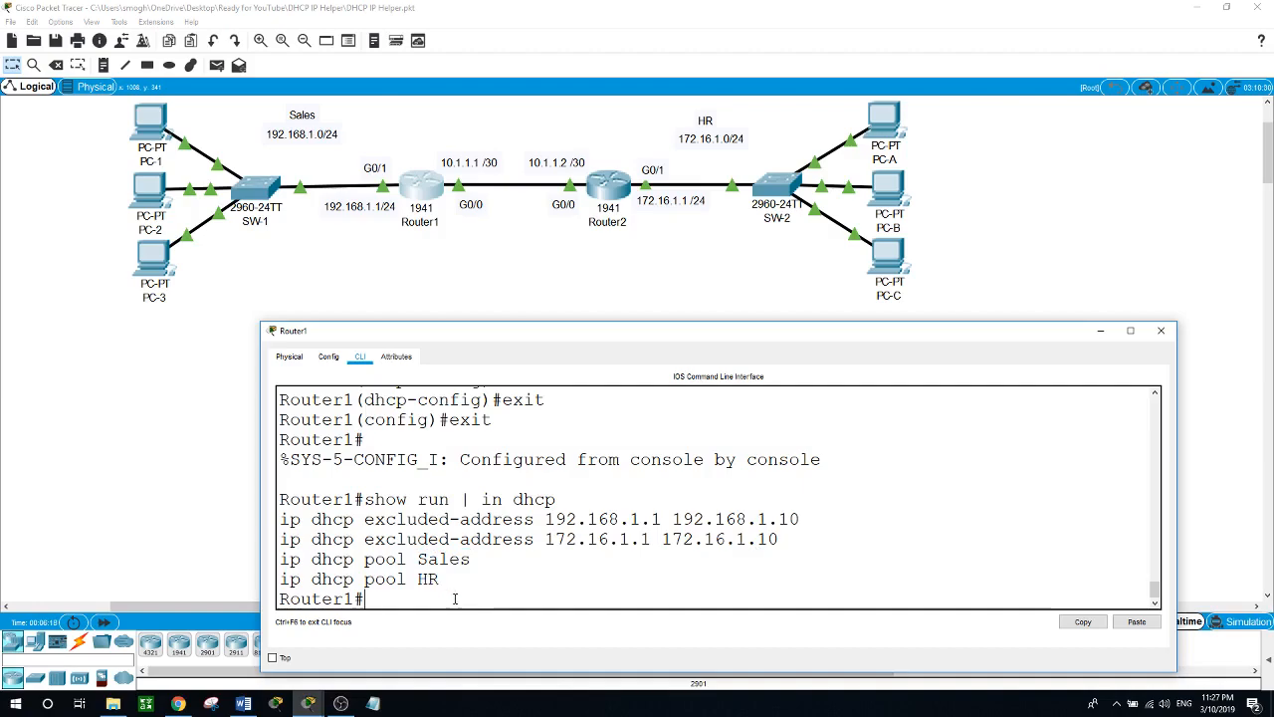
{"action": "left_click", "coordinate": [446, 260]}
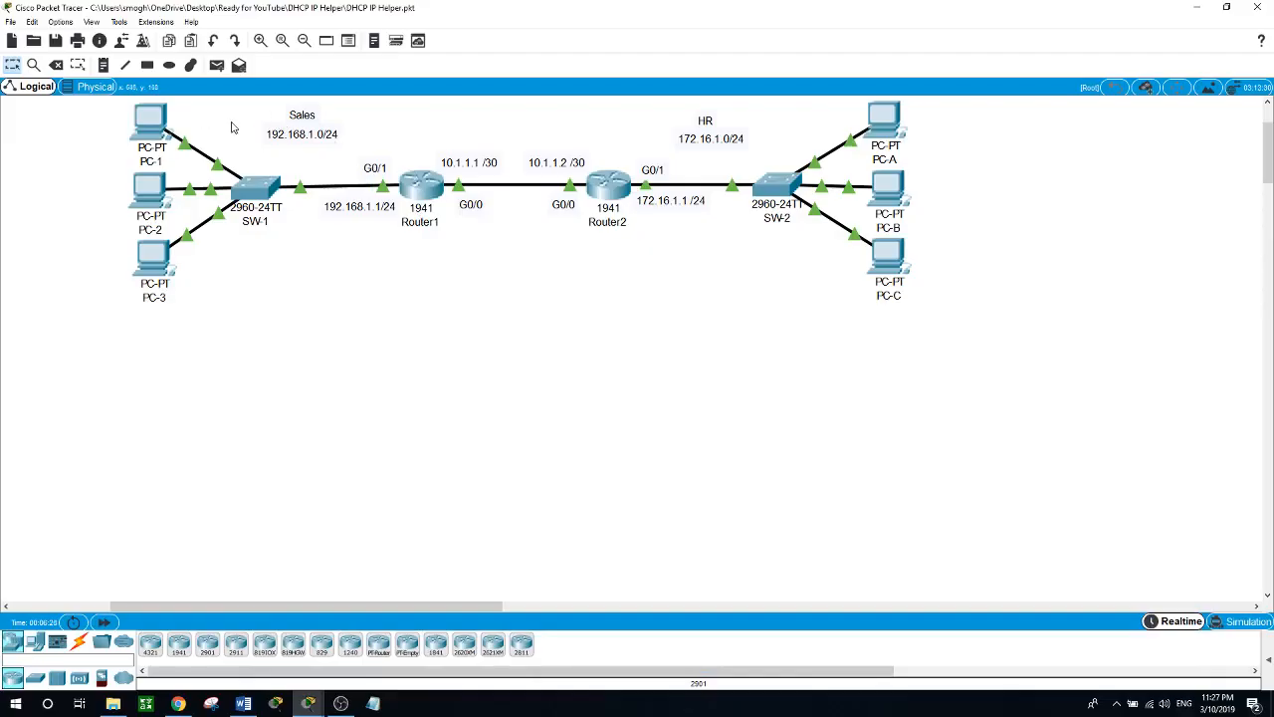
Set PC-1's IP configuration to DHCP so it requests an address from the Sales pool
{"action": "left_click", "coordinate": [157, 125]}
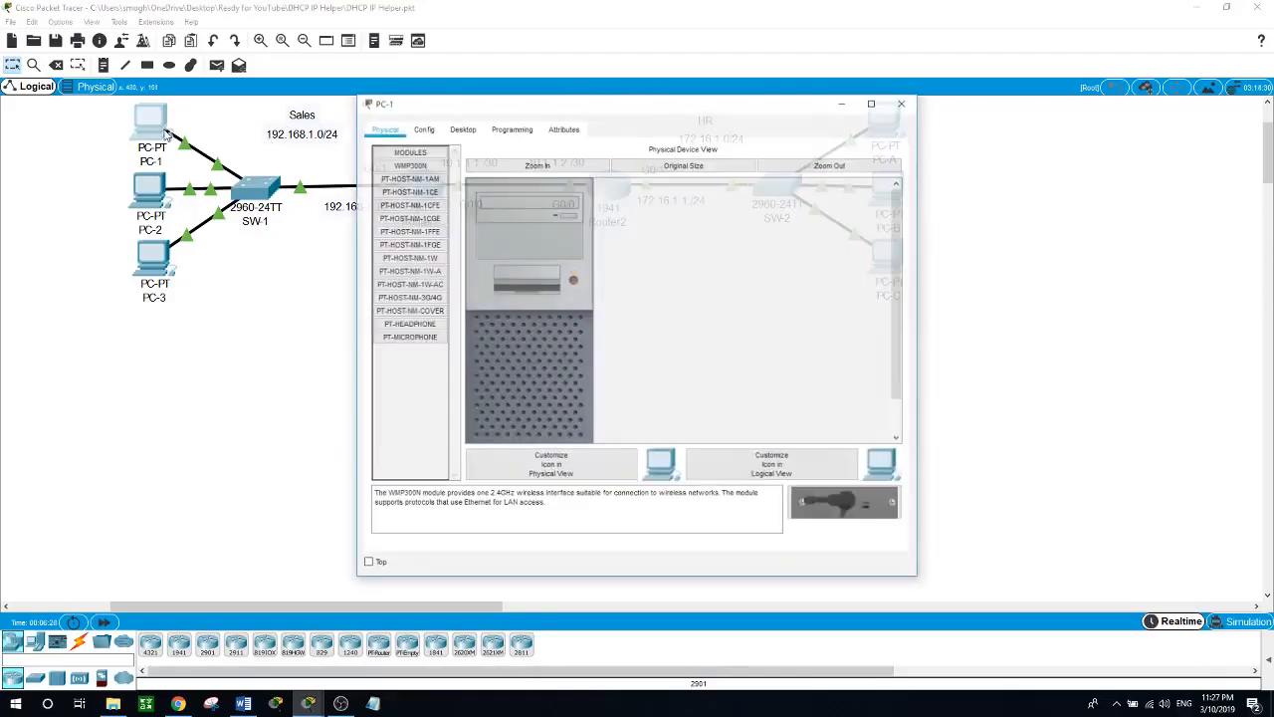
{"action": "left_click", "coordinate": [422, 128]}
{"action": "left_click", "coordinate": [461, 129]}
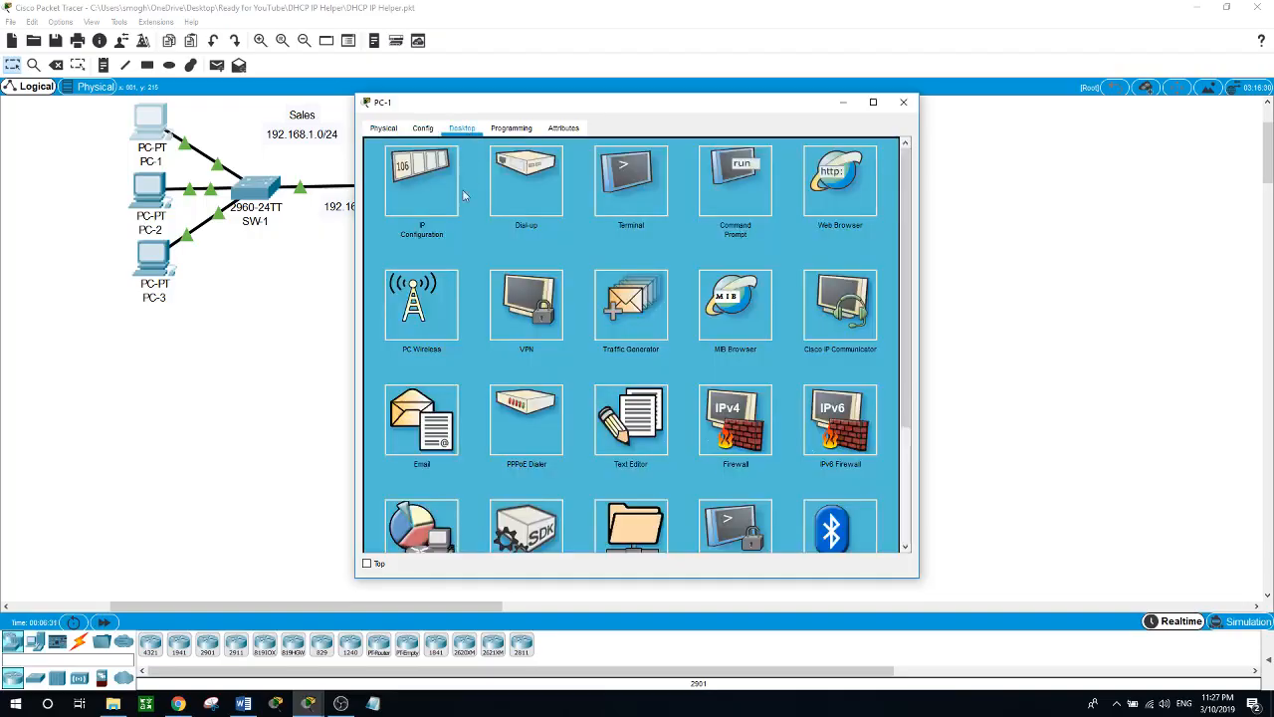
{"action": "left_click", "coordinate": [432, 189]}
{"action": "left_click", "coordinate": [381, 203]}
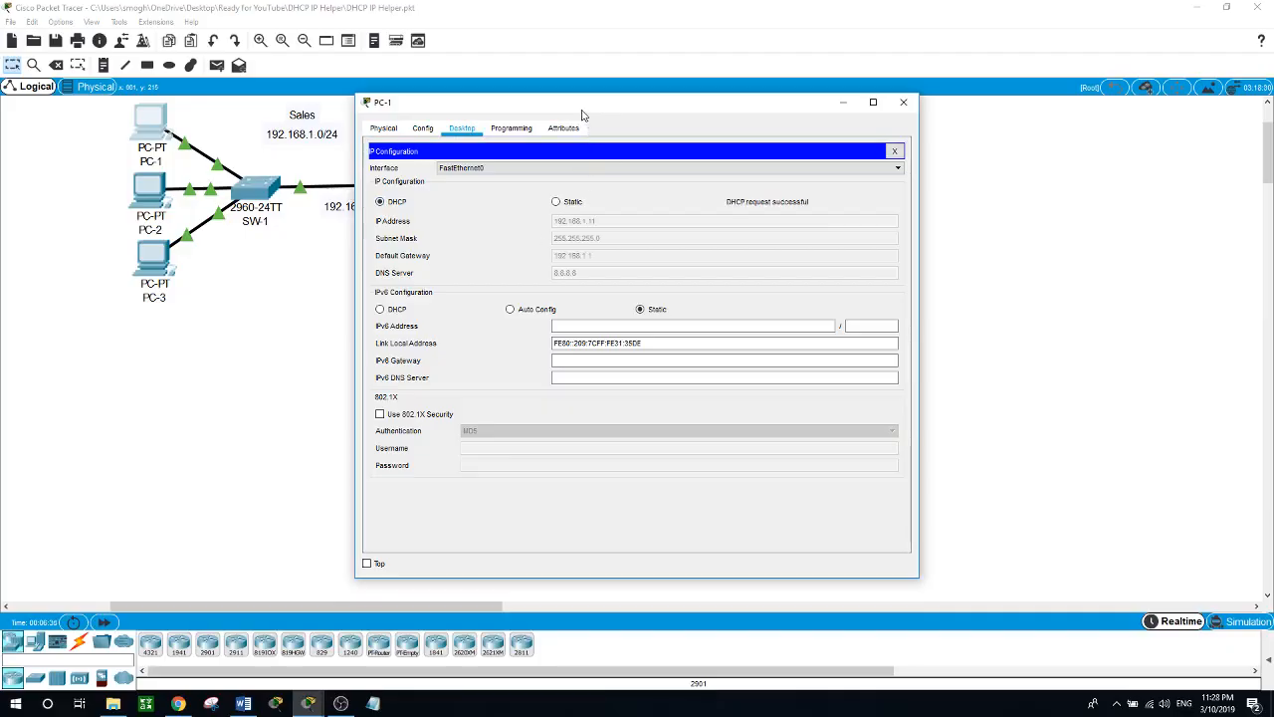
{"action": "left_click_drag", "start_coordinate": [586, 110], "coordinate": [799, 101]}
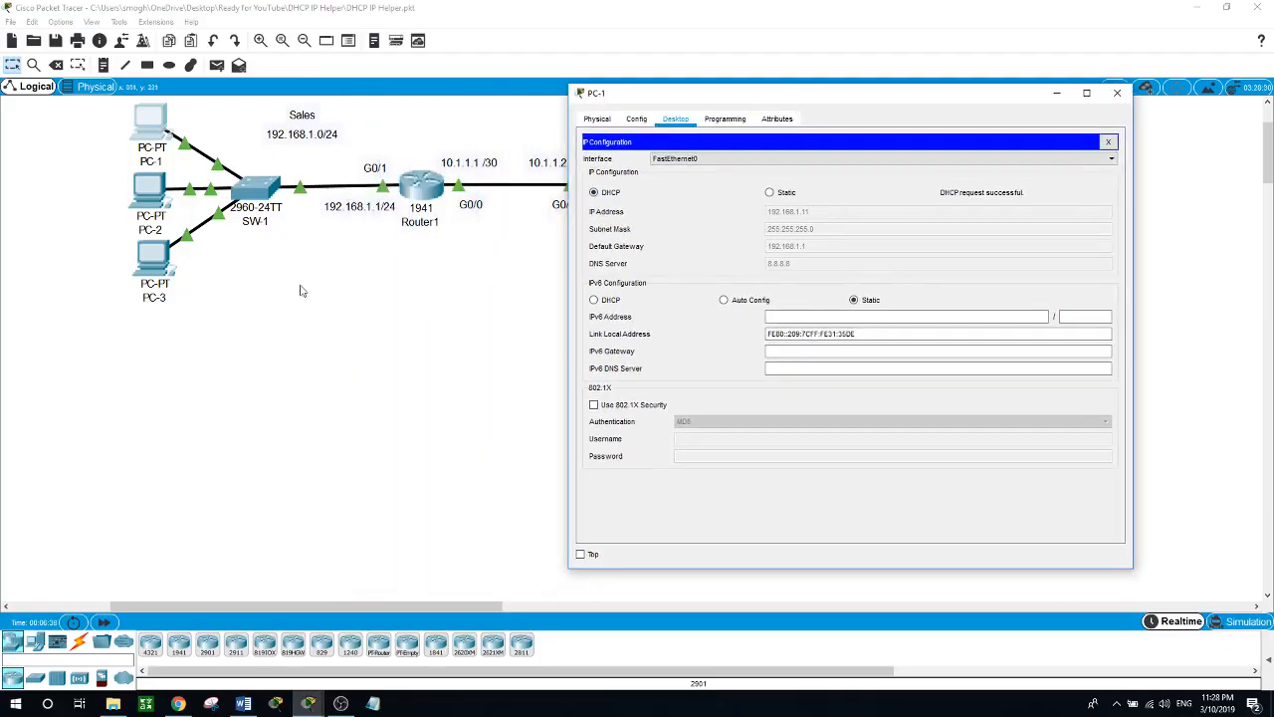
Switch PC-2's IP configuration to DHCP and close its window
{"action": "left_click", "coordinate": [151, 204]}
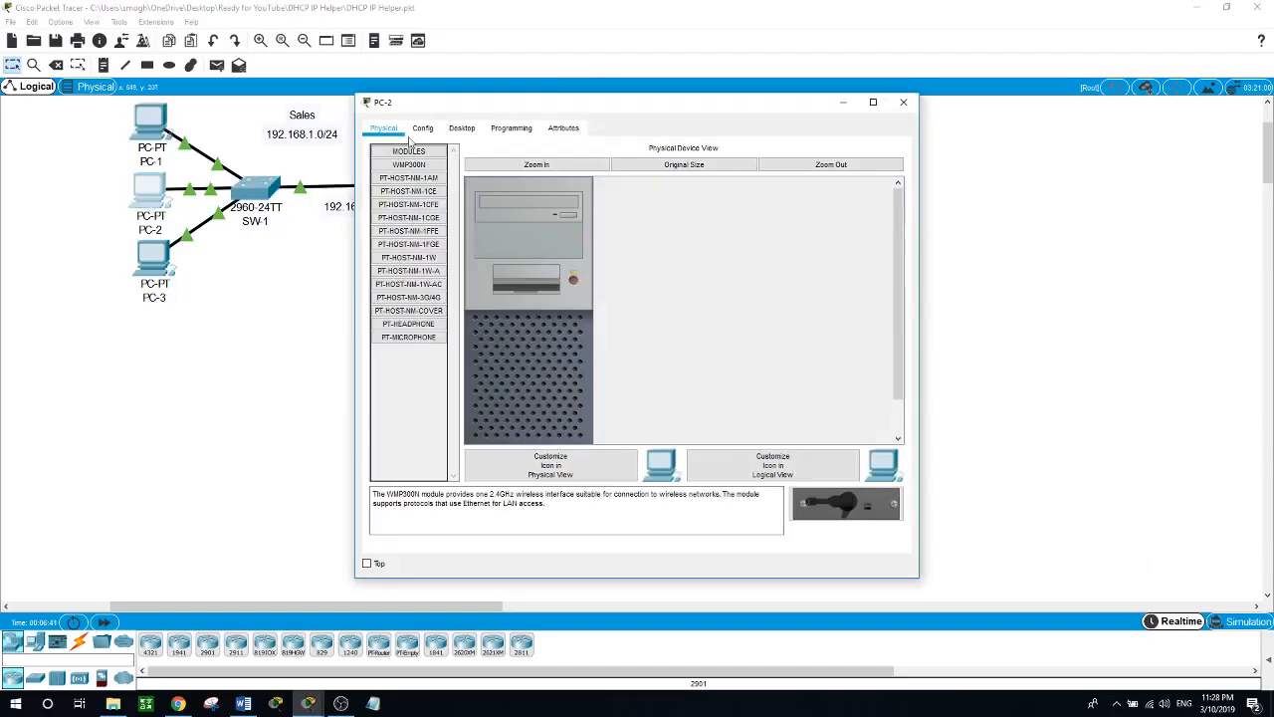
{"action": "left_click", "coordinate": [460, 128]}
{"action": "left_click", "coordinate": [422, 176]}
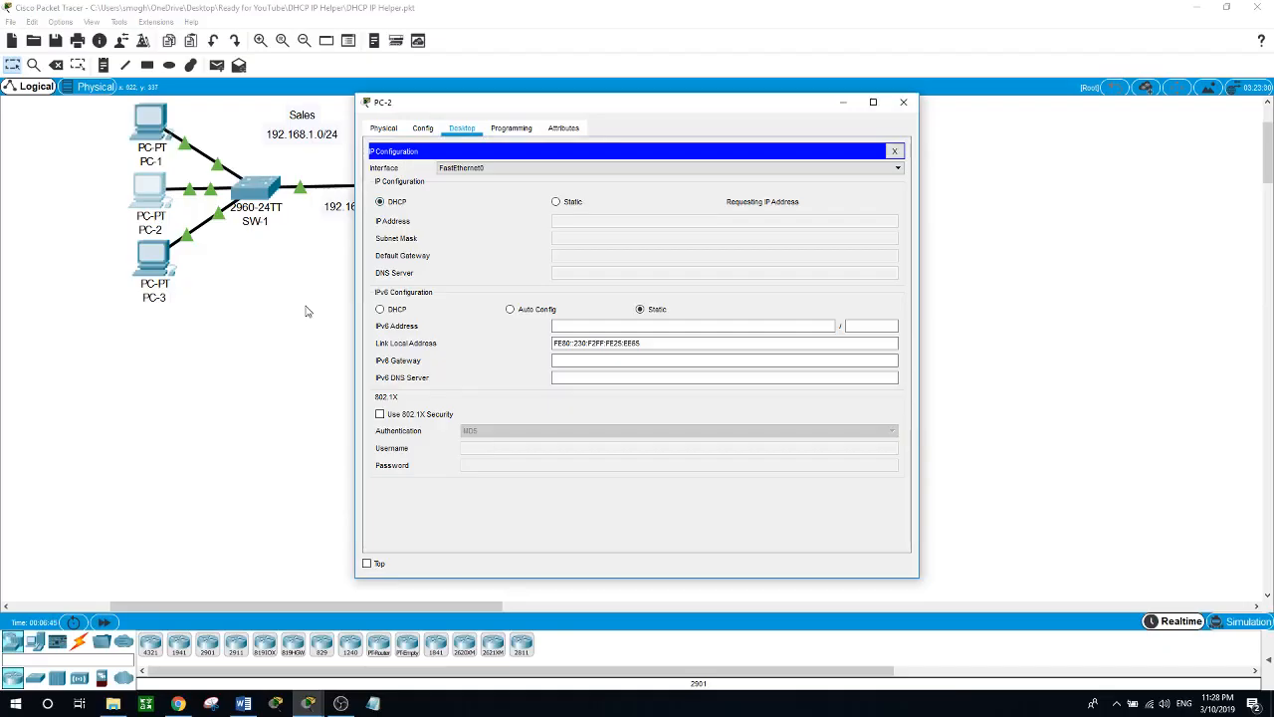
{"action": "left_click", "coordinate": [902, 101]}
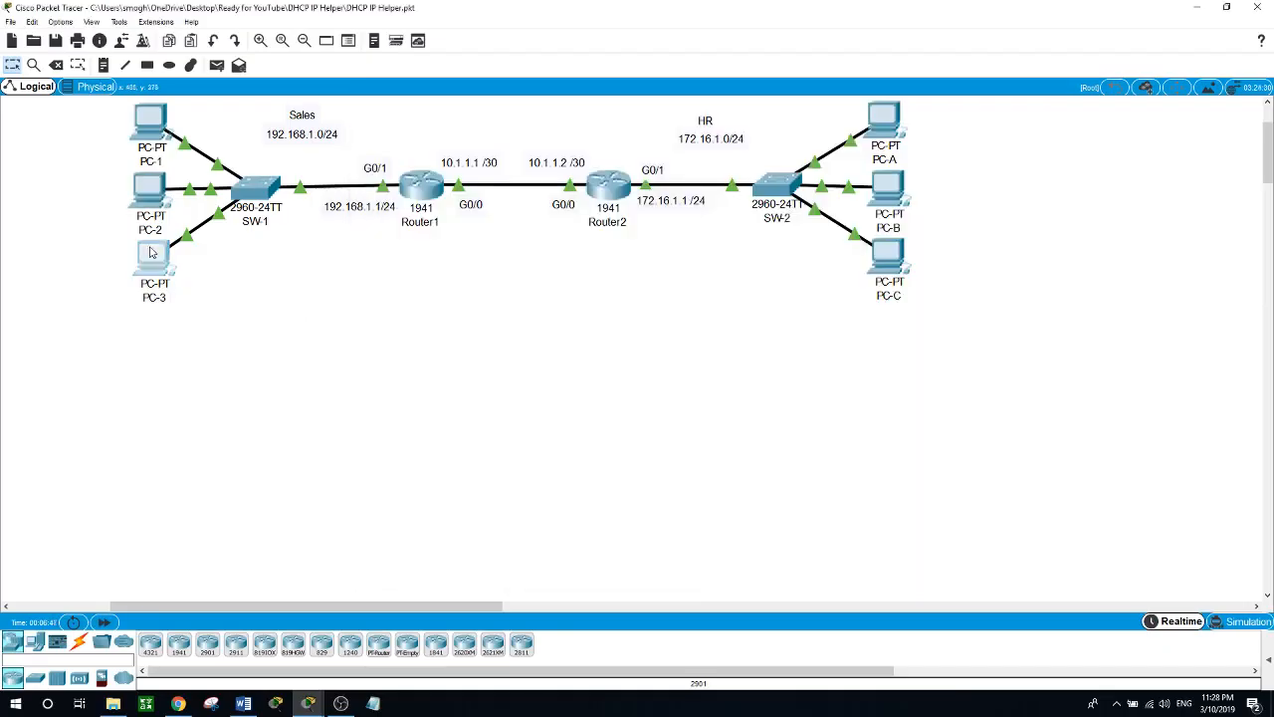
Switch PC-3's IP configuration to DHCP and close its window
{"action": "left_click", "coordinate": [153, 259]}
{"action": "left_click", "coordinate": [461, 128]}
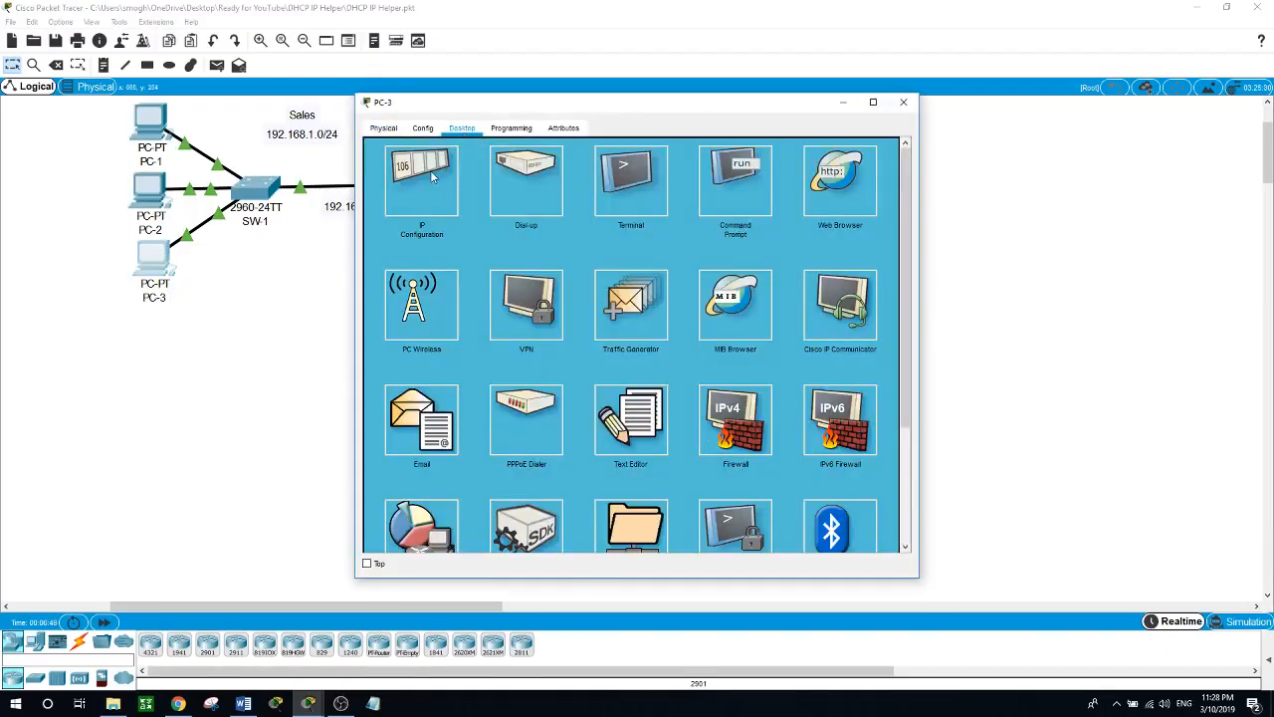
{"action": "left_click", "coordinate": [435, 179]}
{"action": "left_click", "coordinate": [382, 203]}
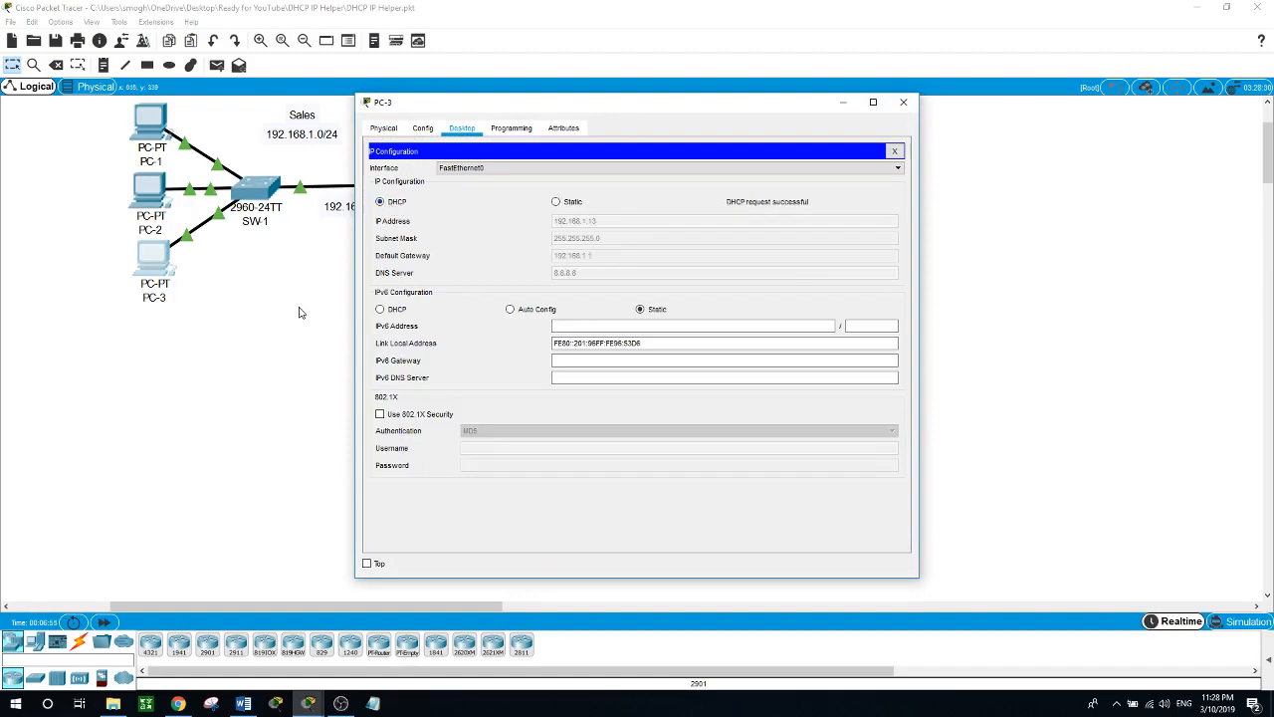
{"action": "left_click", "coordinate": [299, 313]}
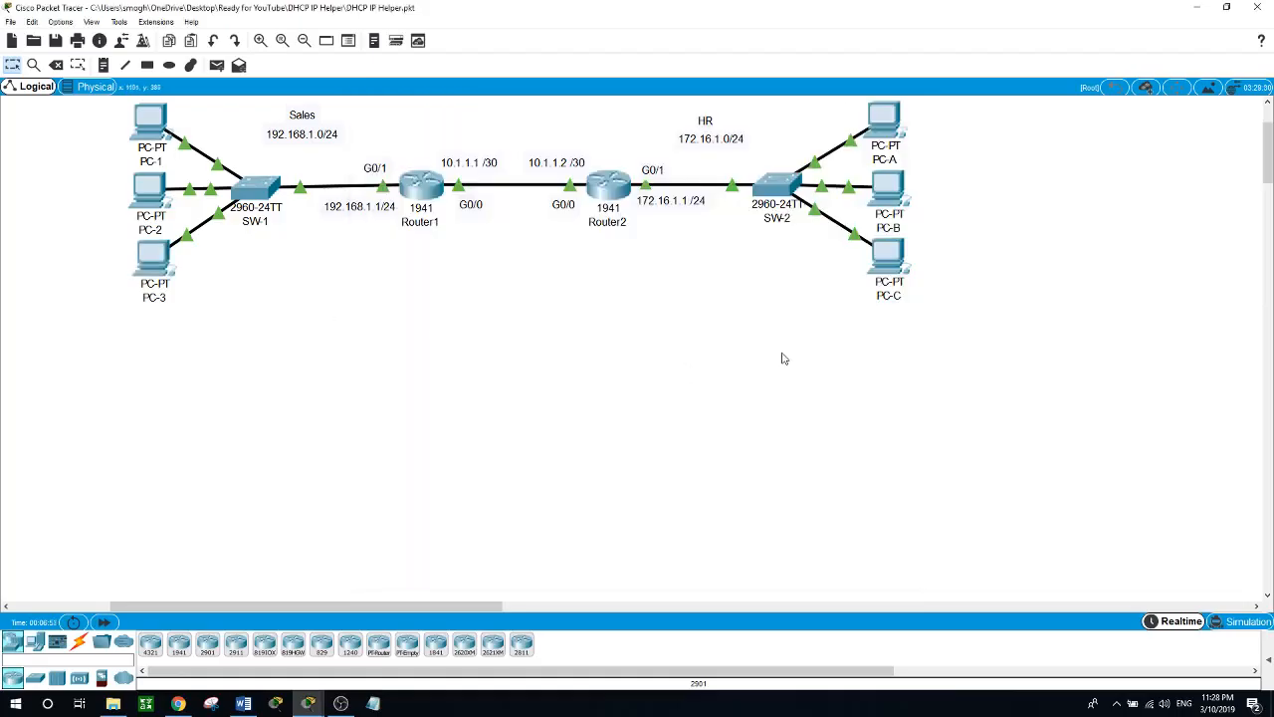
Try to obtain an address for PC-A in the HR network by setting its IP configuration to DHCP
{"action": "left_click", "coordinate": [883, 124]}
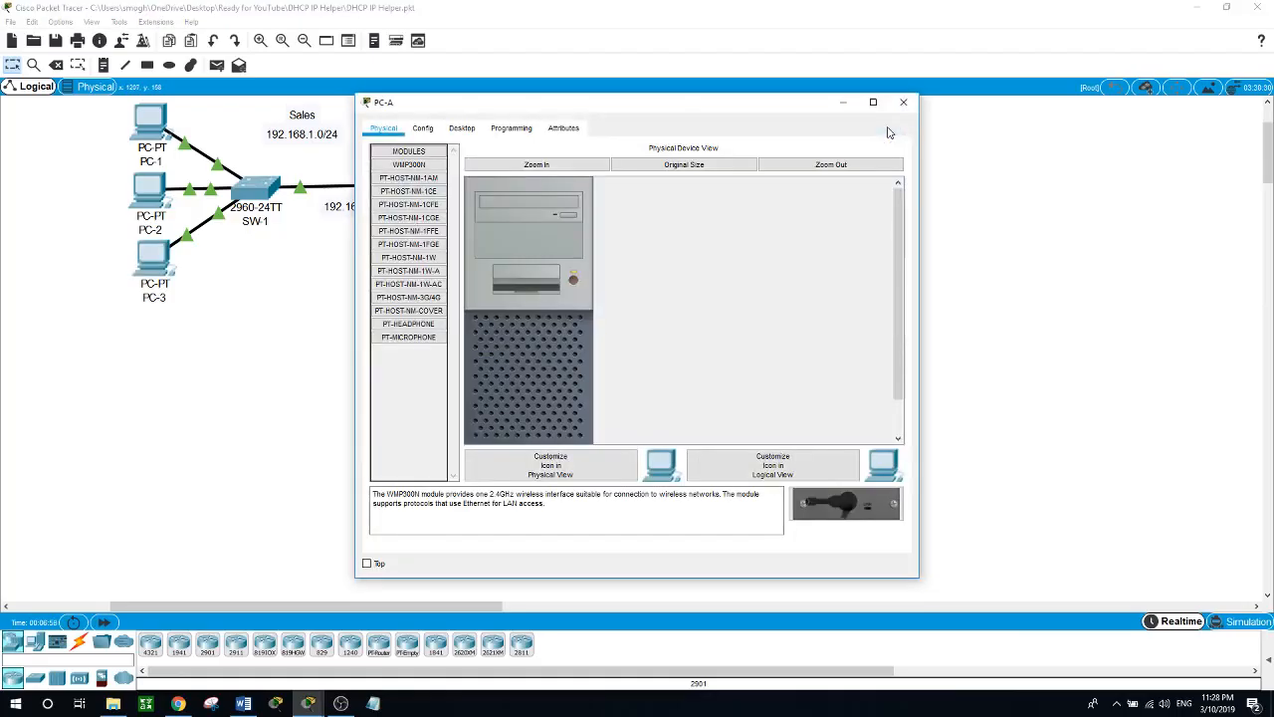
{"action": "left_click_drag", "start_coordinate": [712, 120], "coordinate": [995, 161]}
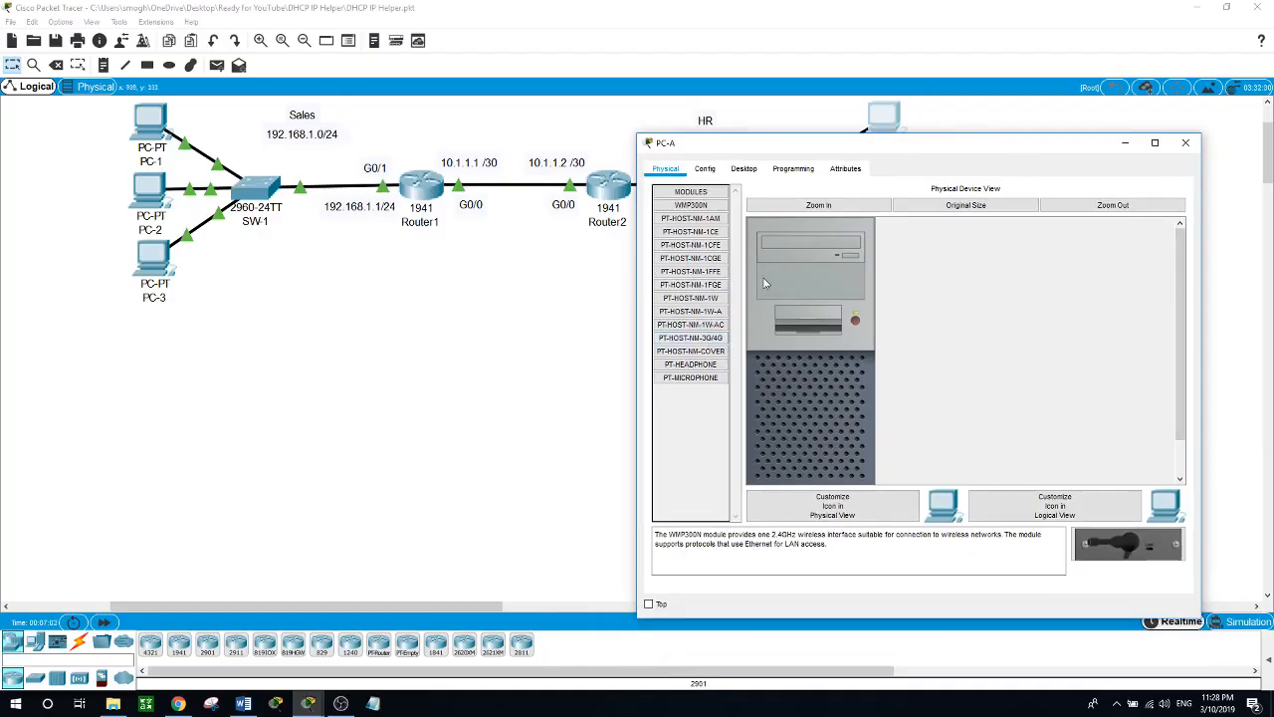
{"action": "left_click", "coordinate": [745, 169]}
{"action": "left_click", "coordinate": [684, 229]}
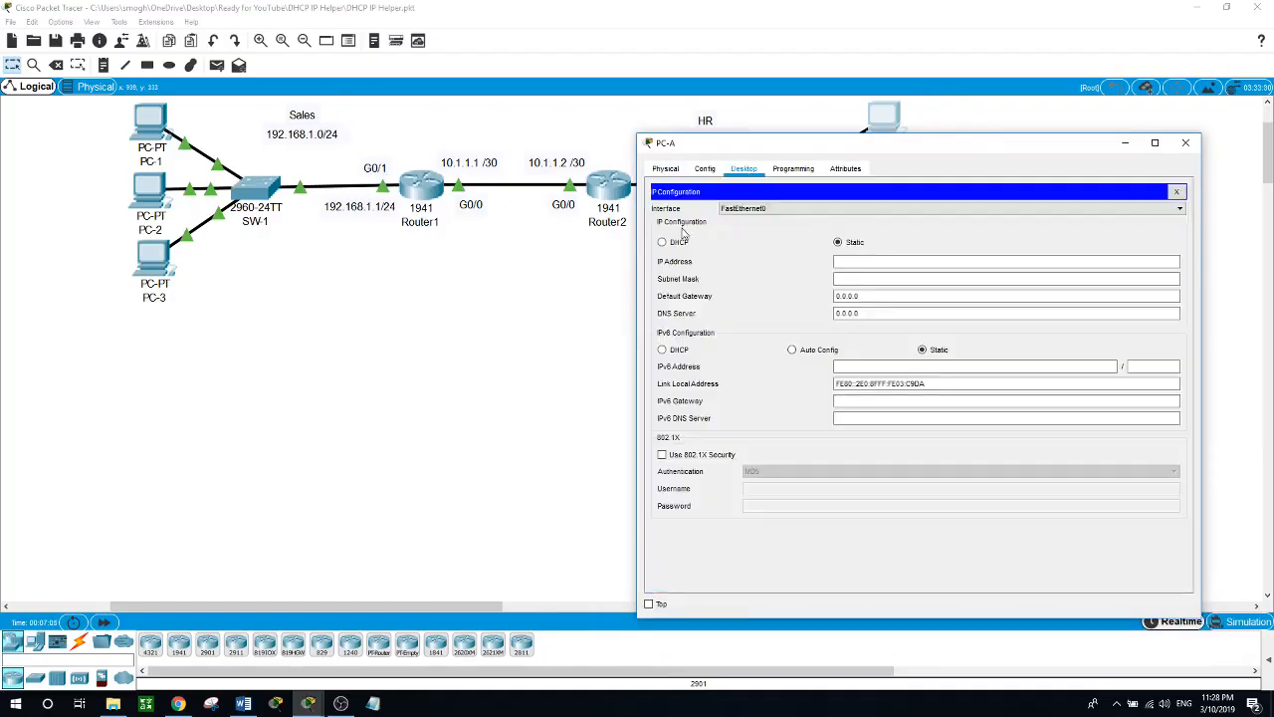
{"action": "left_click", "coordinate": [662, 243]}
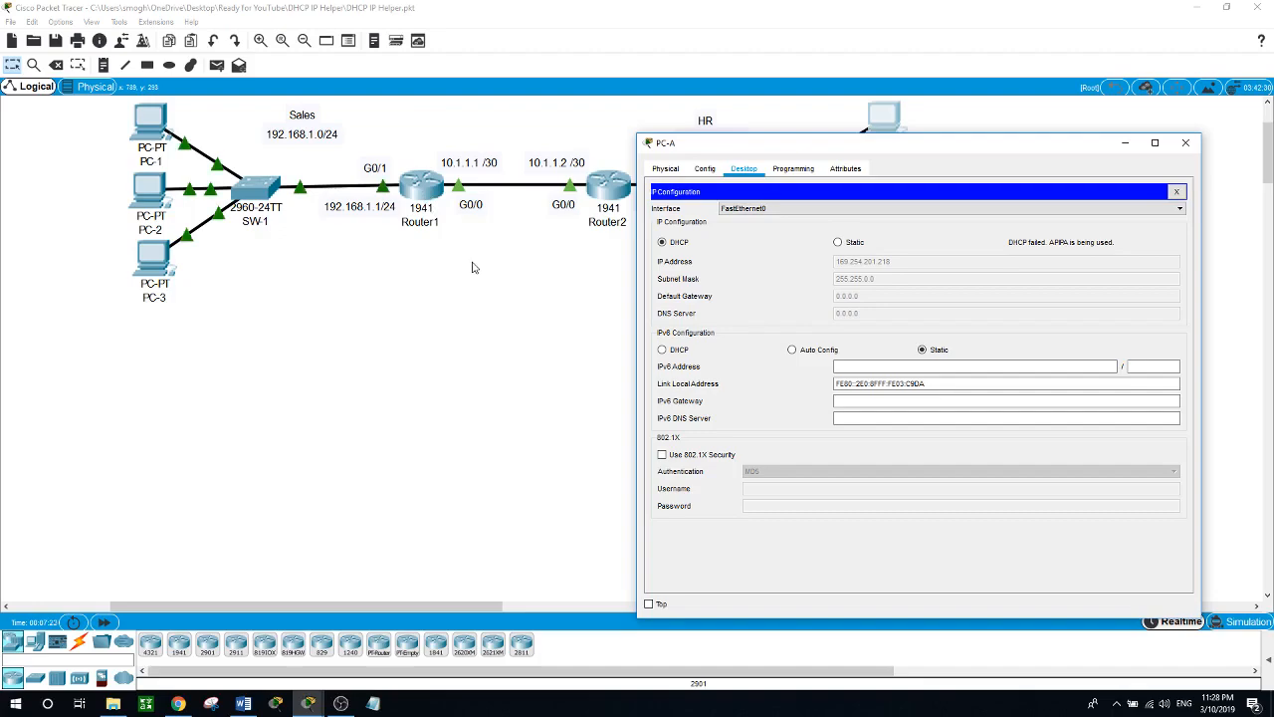
{"action": "key", "text": "alt+F4"}
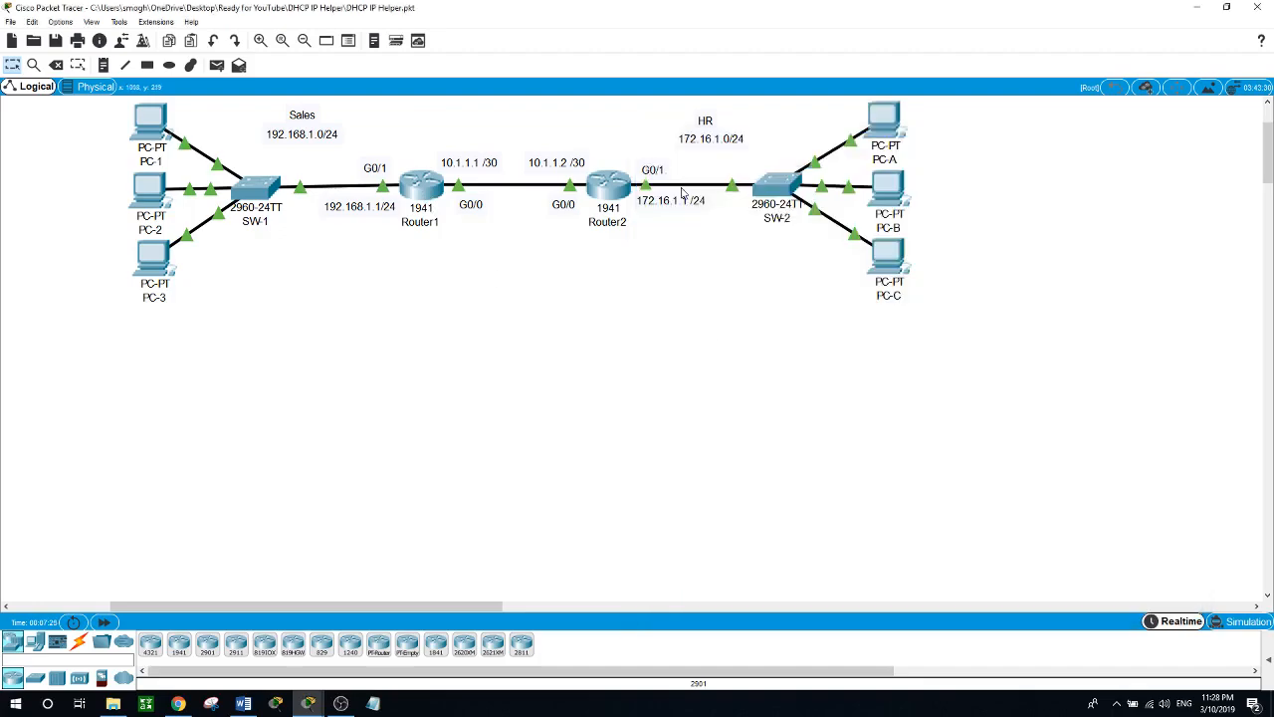
Open Router2's command line and enter global configuration mode from privileged mode
{"action": "left_click", "coordinate": [609, 187]}
{"action": "left_click_drag", "start_coordinate": [640, 341], "coordinate": [639, 302]}
{"action": "left_click", "coordinate": [600, 251]}
{"action": "left_click", "coordinate": [608, 190]}
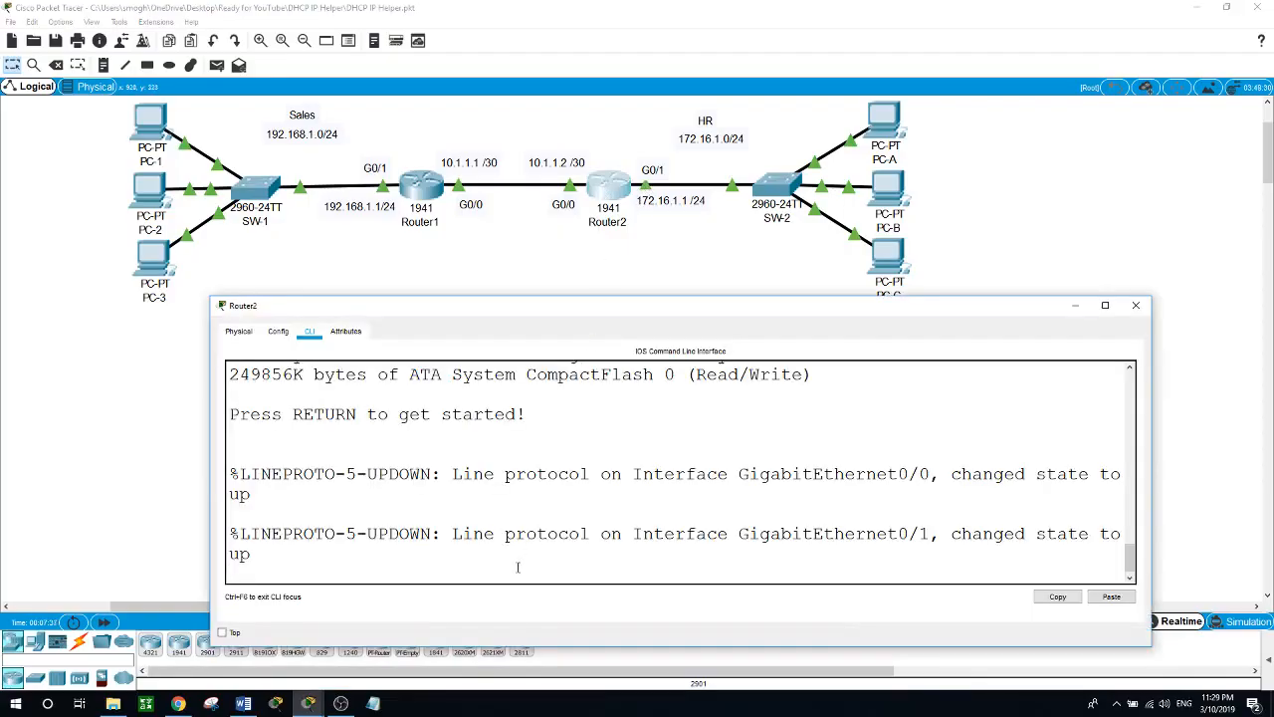
{"action": "key", "text": "Return"}
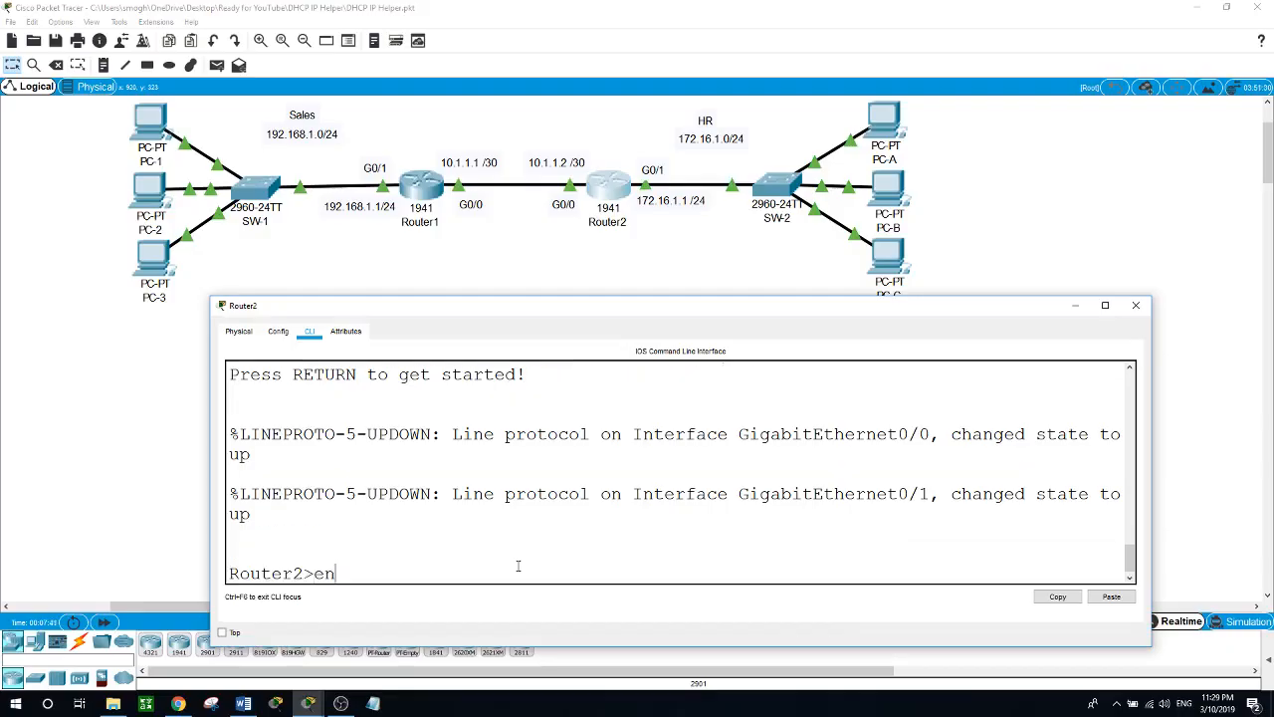
{"action": "type", "text": "en"}
{"action": "key", "text": "Return"}
{"action": "type", "text": "conf t"}
{"action": "key", "text": "Return"}
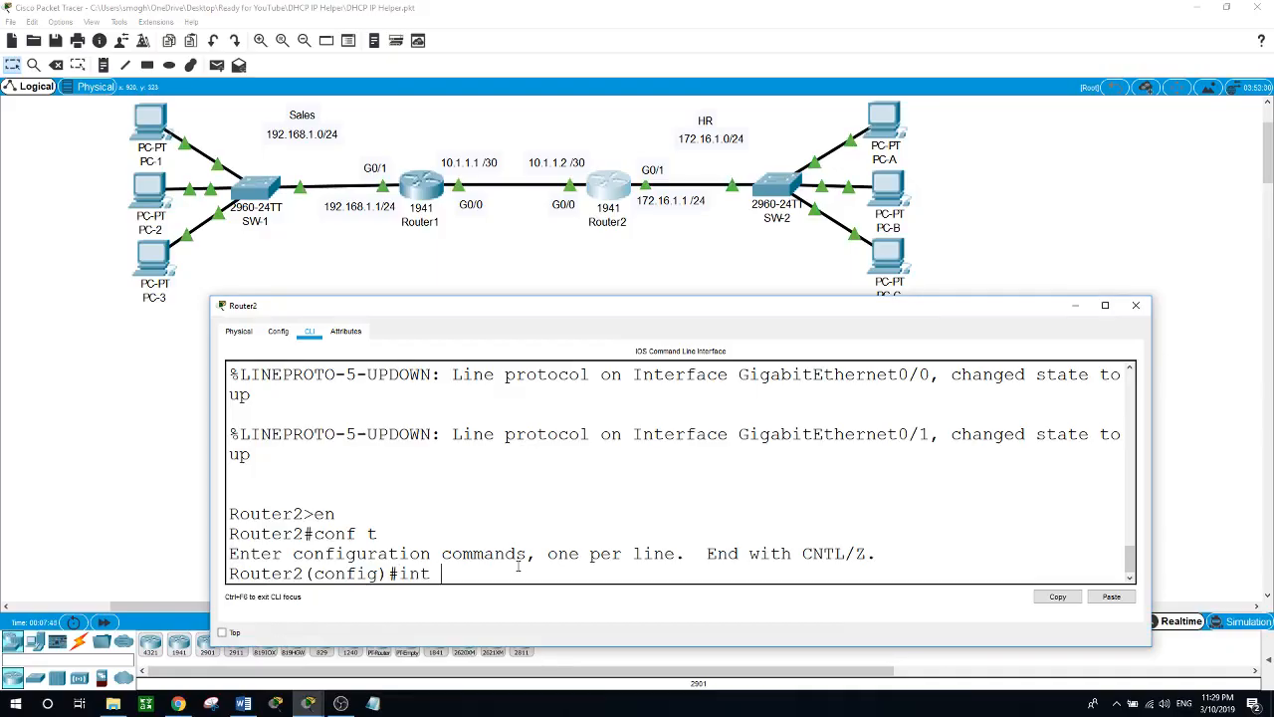
Set the IP helper address 10.1.1.1 on Router2's g0/1 interface, checking the help for the ip and helper-address commands
{"action": "type", "text": "int"}
{"action": "type", "text": "g0/1"}
{"action": "key", "text": "Return"}
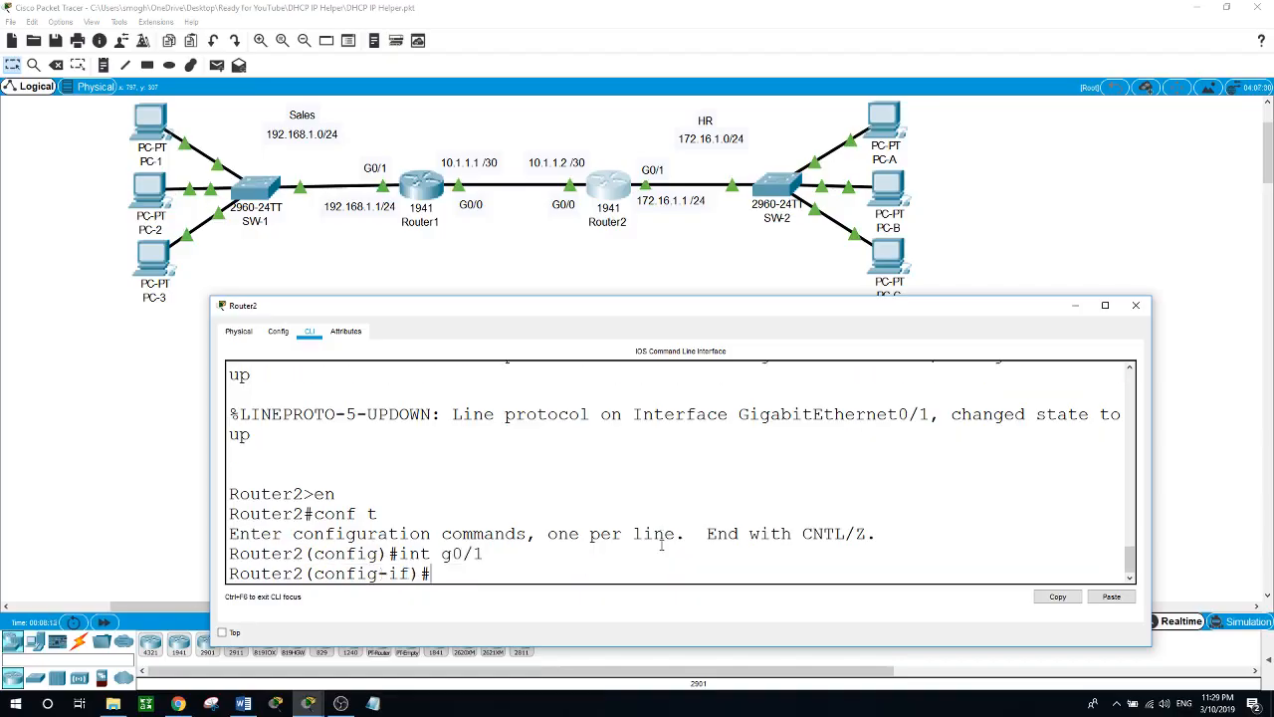
{"action": "type", "text": "ip ?"}
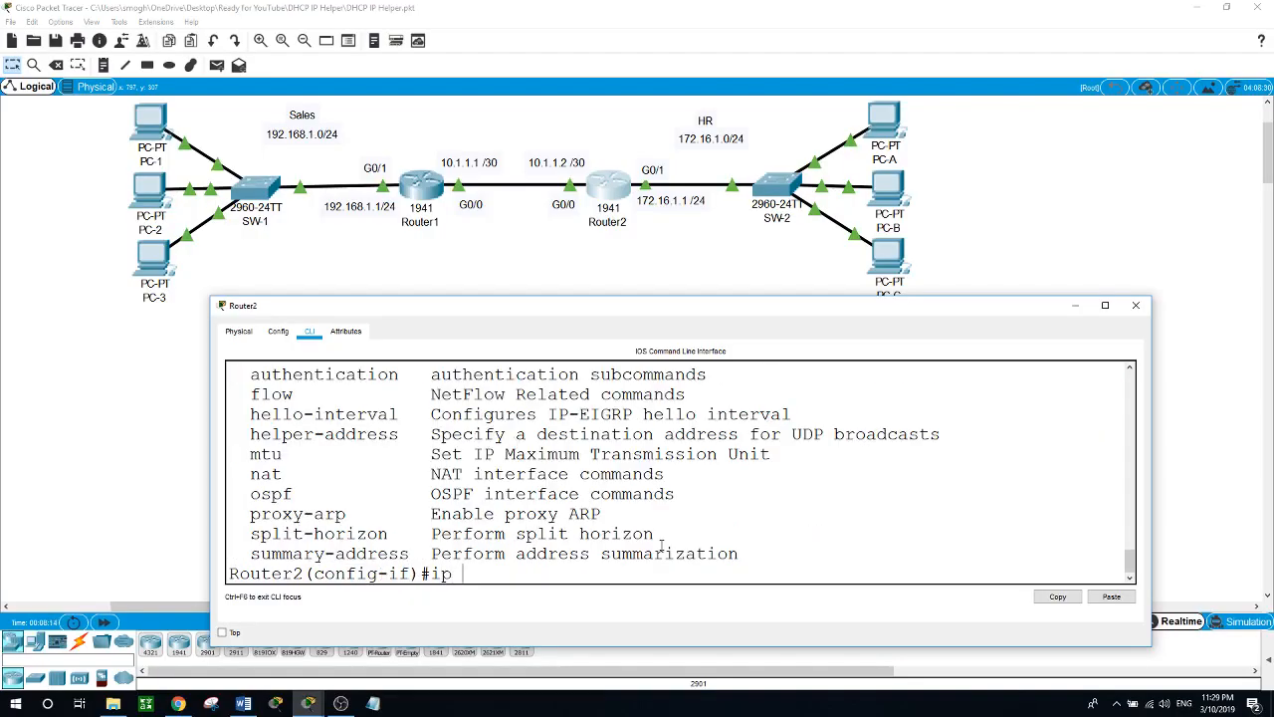
{"action": "type", "text": "helper"}
{"action": "key", "text": "Tab"}
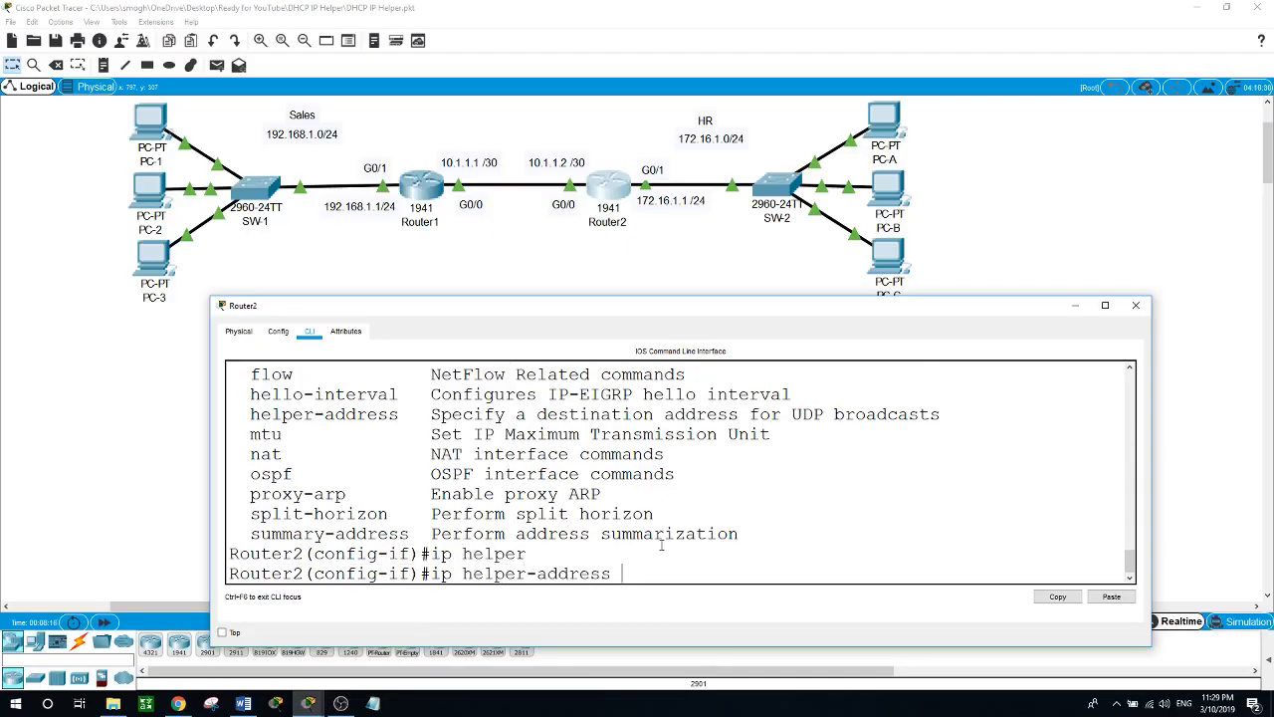
{"action": "type", "text": "?"}
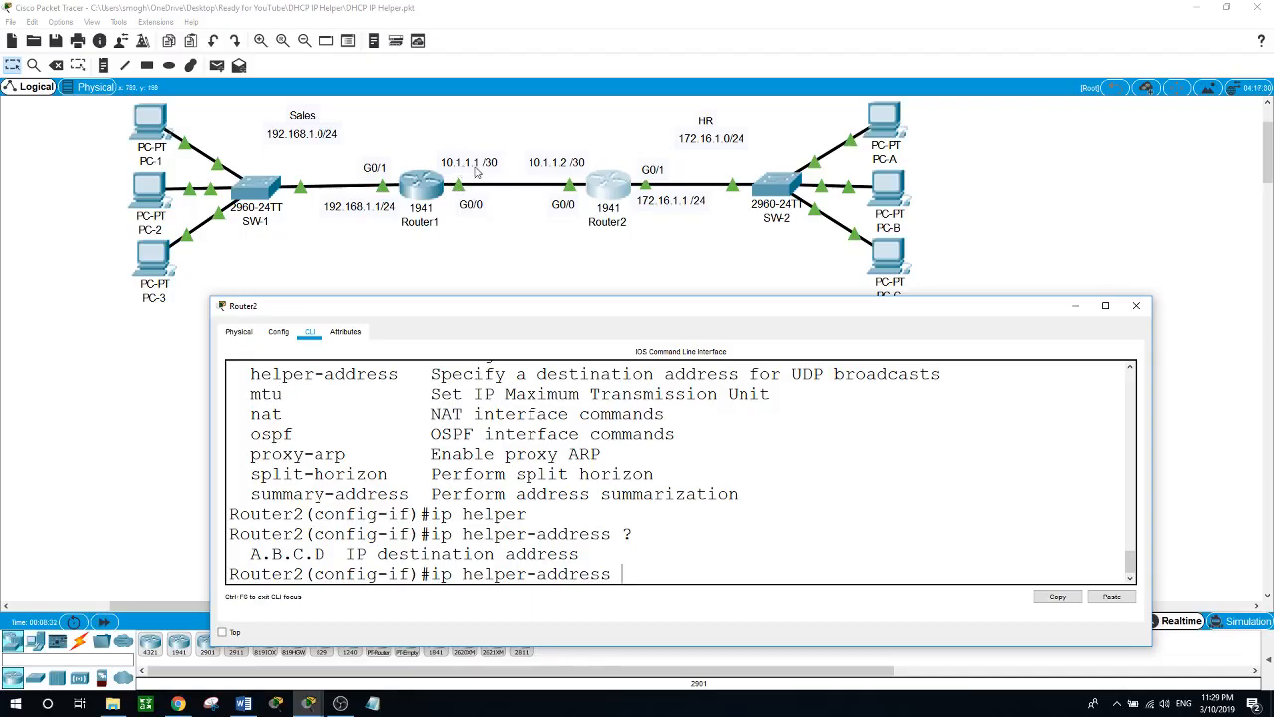
{"action": "type", "text": "10.1.1.1"}
{"action": "key", "text": "Return"}
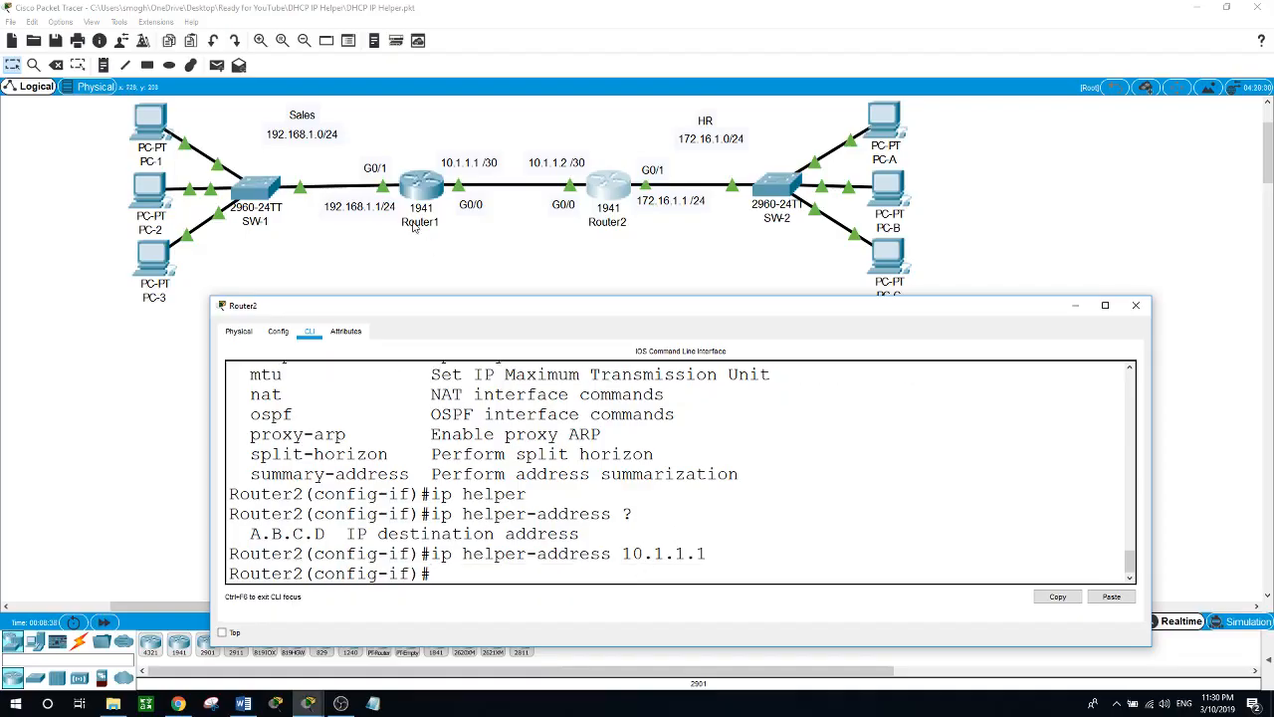
{"action": "left_click", "coordinate": [436, 279]}
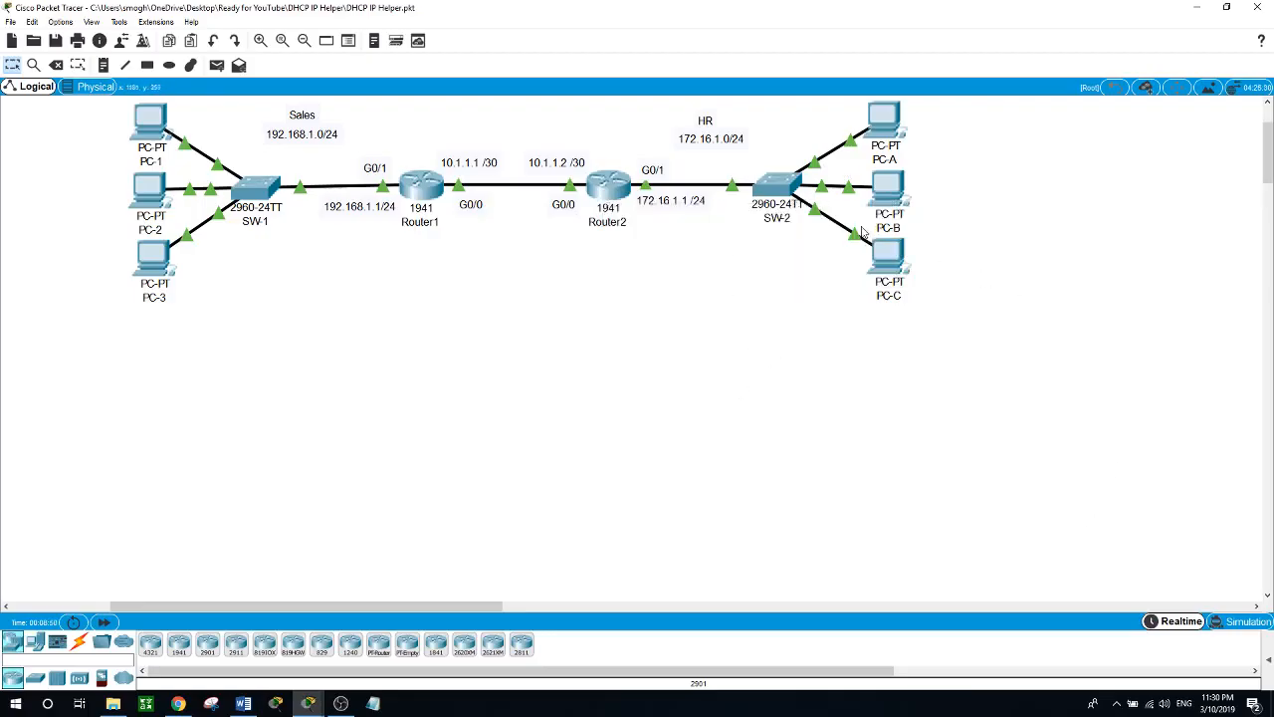
Renew PC-A's DHCP request by switching its IP configuration to Static and back to DHCP
{"action": "left_click", "coordinate": [890, 124]}
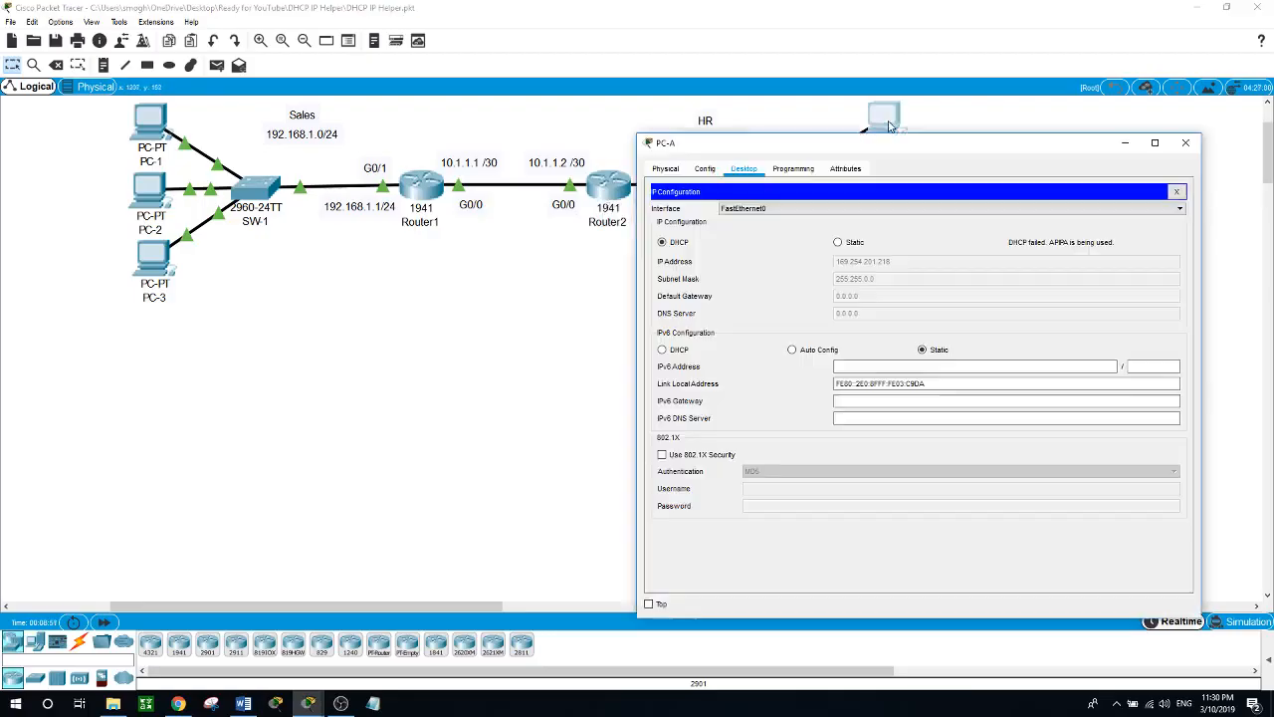
{"action": "left_click", "coordinate": [838, 242]}
{"action": "left_click", "coordinate": [663, 242]}
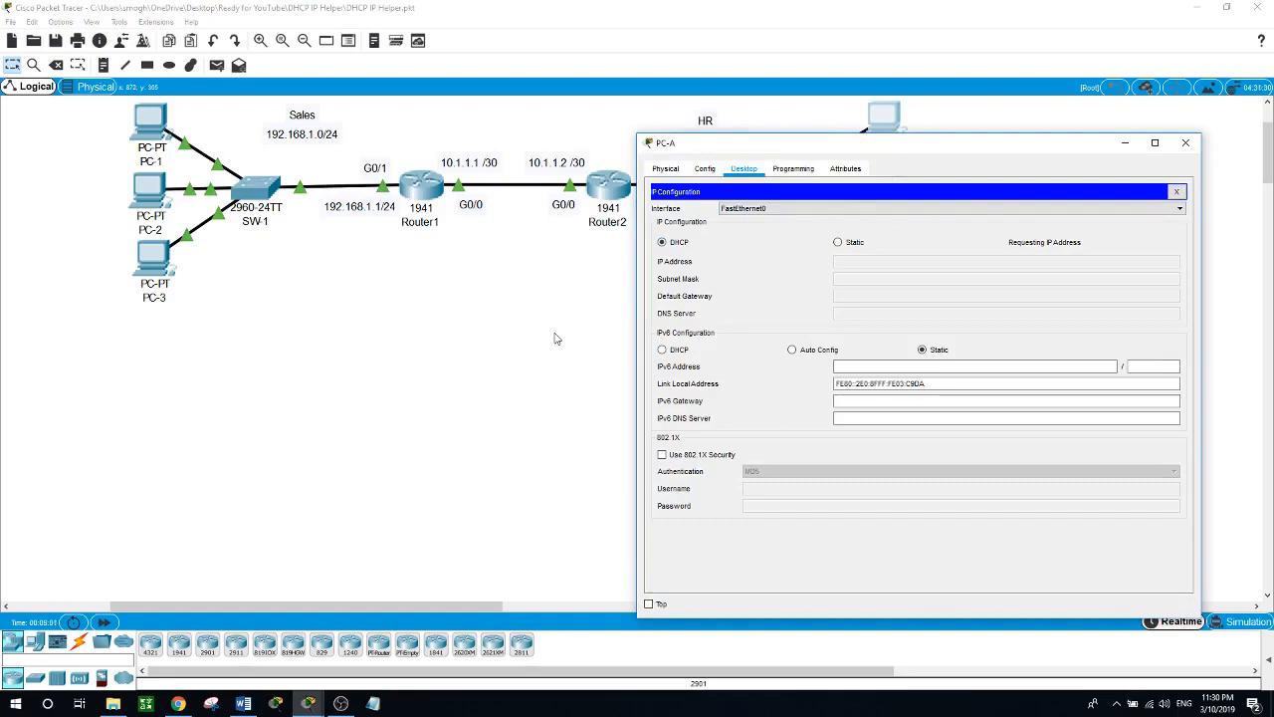
{"action": "left_click", "coordinate": [555, 339]}
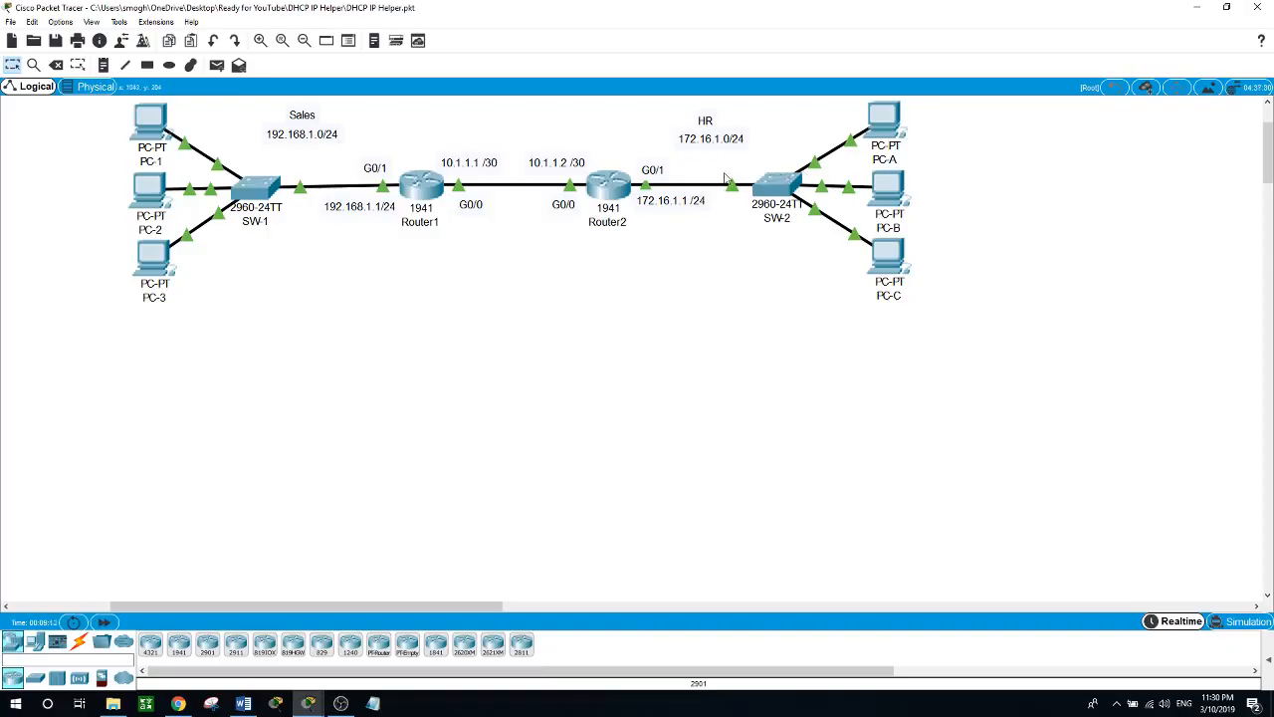
On Router2, leave interface configuration mode and add a static route to 192.168.1.0 255.255.255.0 via 10.1.1.1
{"action": "left_click", "coordinate": [602, 189]}
{"action": "mouse_move", "coordinate": [652, 316]}
{"action": "left_mouse_down"}
{"action": "mouse_move", "coordinate": [650, 287]}
{"action": "mouse_move", "coordinate": [647, 307]}
{"action": "left_mouse_up"}
{"action": "type", "text": "exit"}
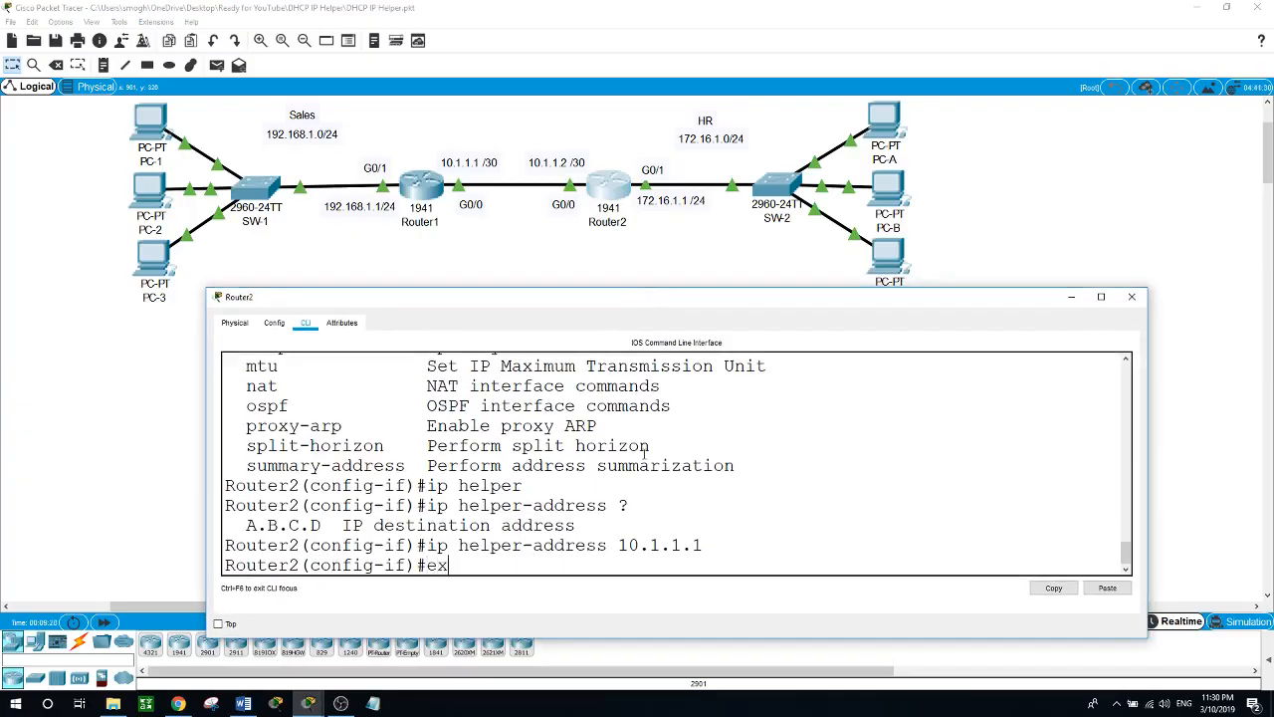
{"action": "key", "text": "Return"}
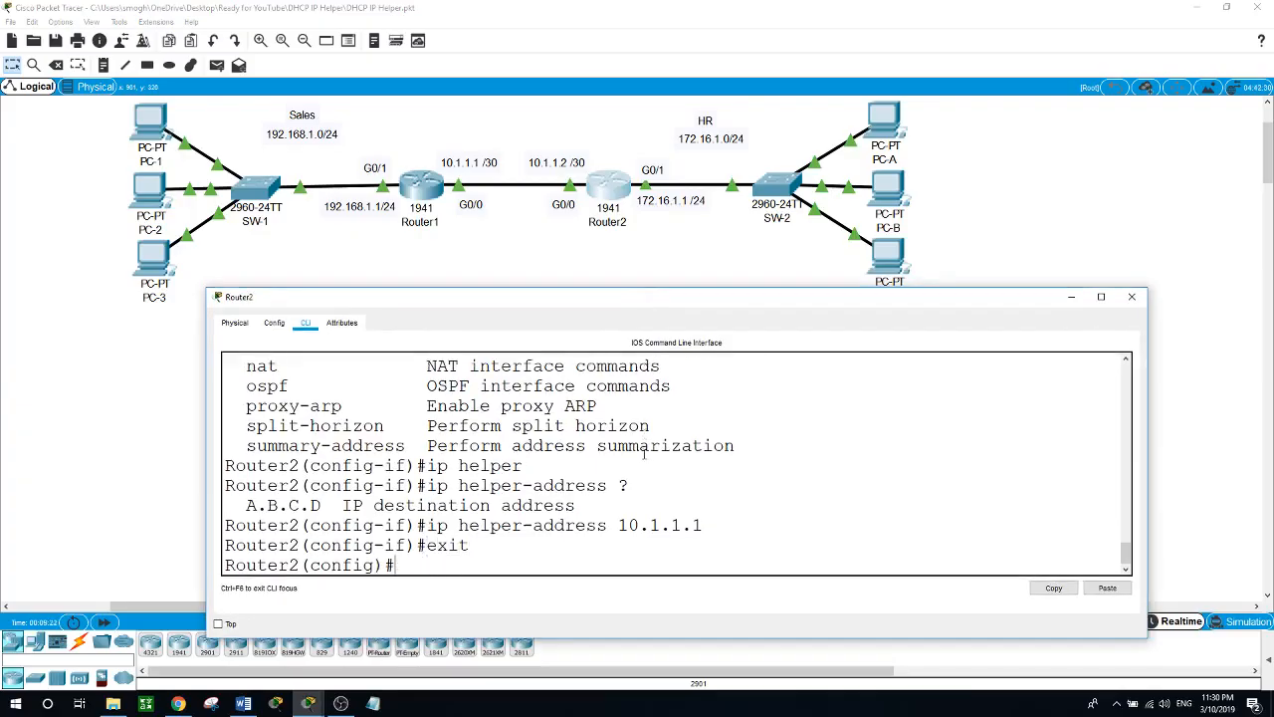
{"action": "type", "text": "ip route 19"}
{"action": "type", "text": "2.168.1.0"}
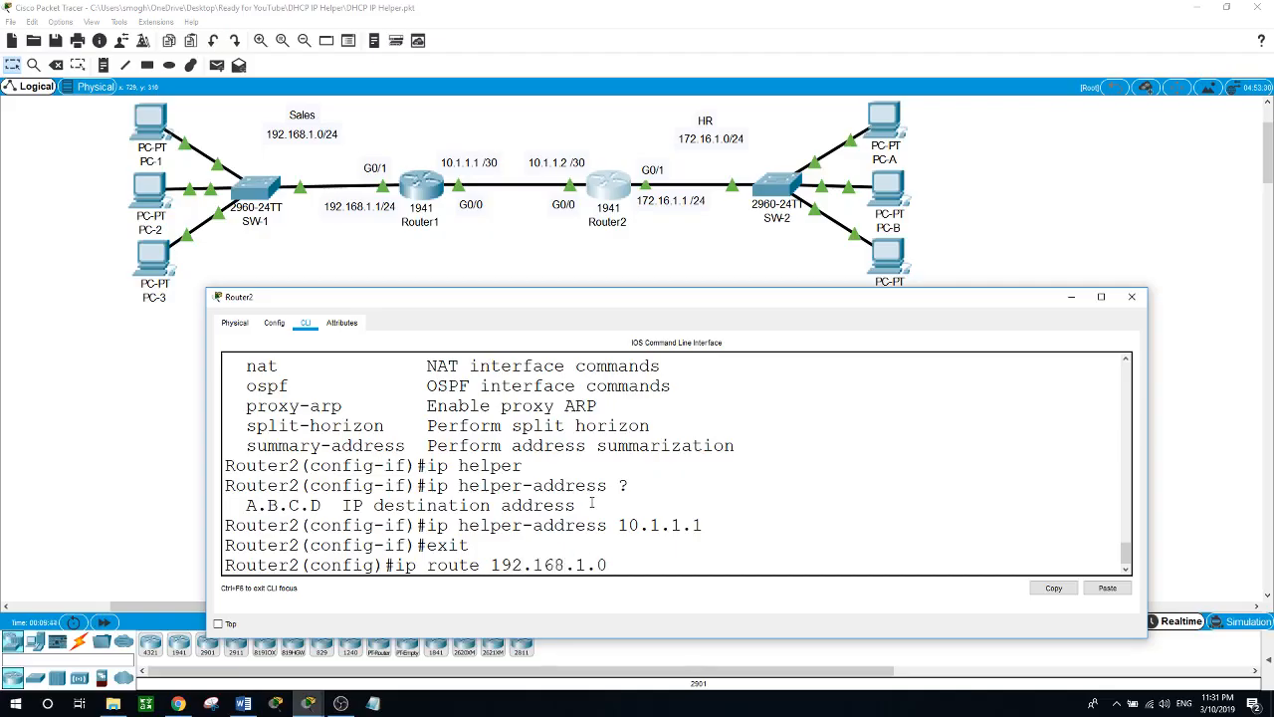
{"action": "type", "text": " 255.255.255.0 10"}
{"action": "type", "text": ".1.1.1"}
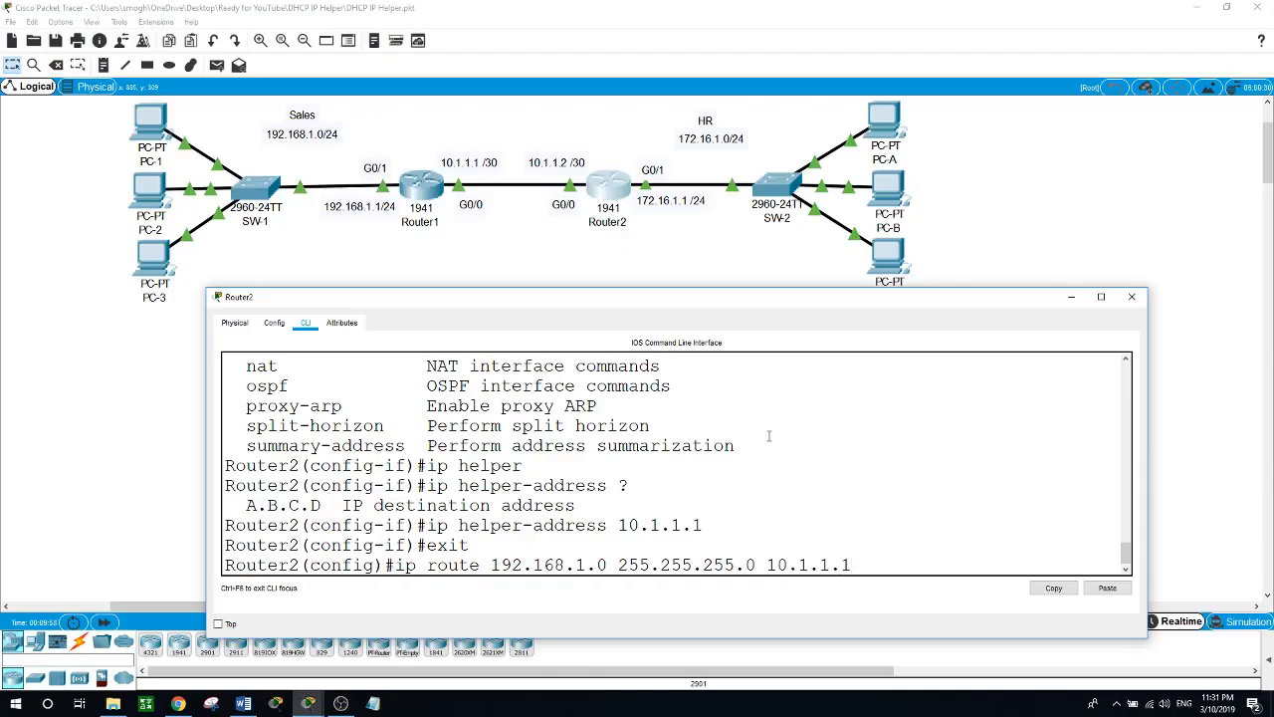
{"action": "key", "text": "Return"}
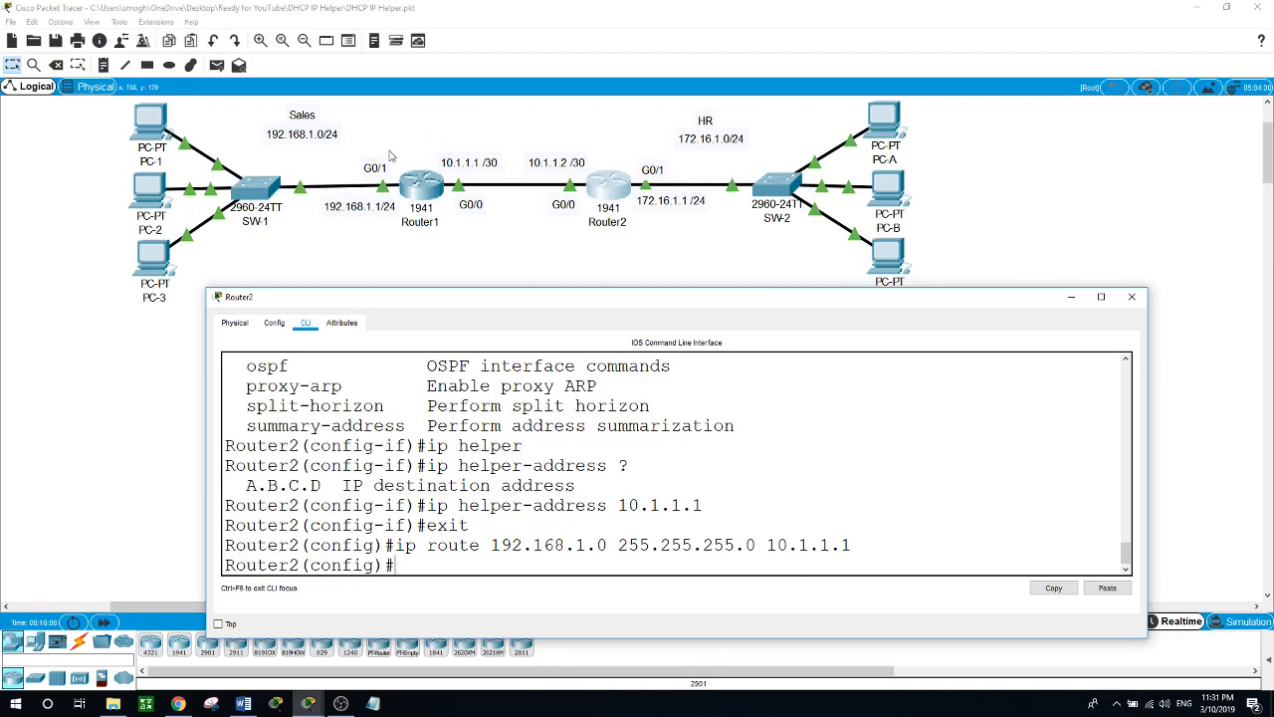
On Router1, add a static route to 172.16.1.0 255.255.255.0 via 10.1.1.2 and exit configuration mode
{"action": "left_click", "coordinate": [418, 194]}
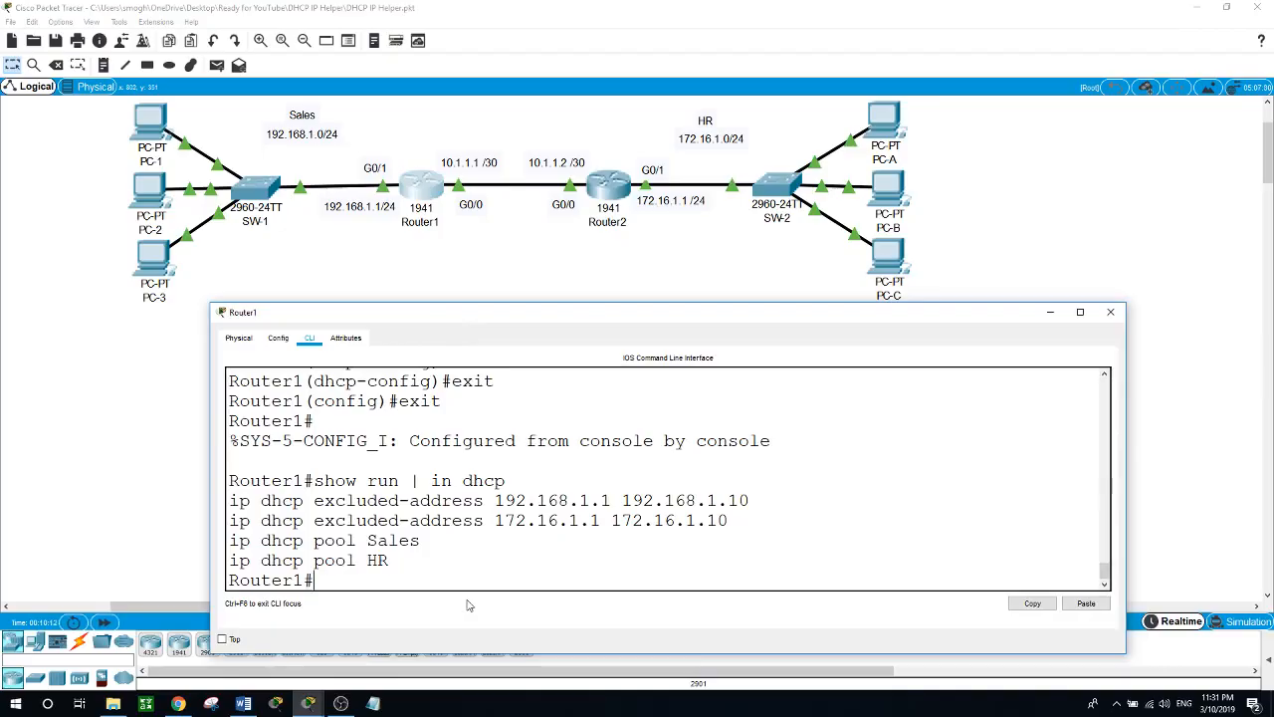
{"action": "type", "text": "onf t"}
{"action": "key", "text": "Return"}
{"action": "type", "text": "ip route"}
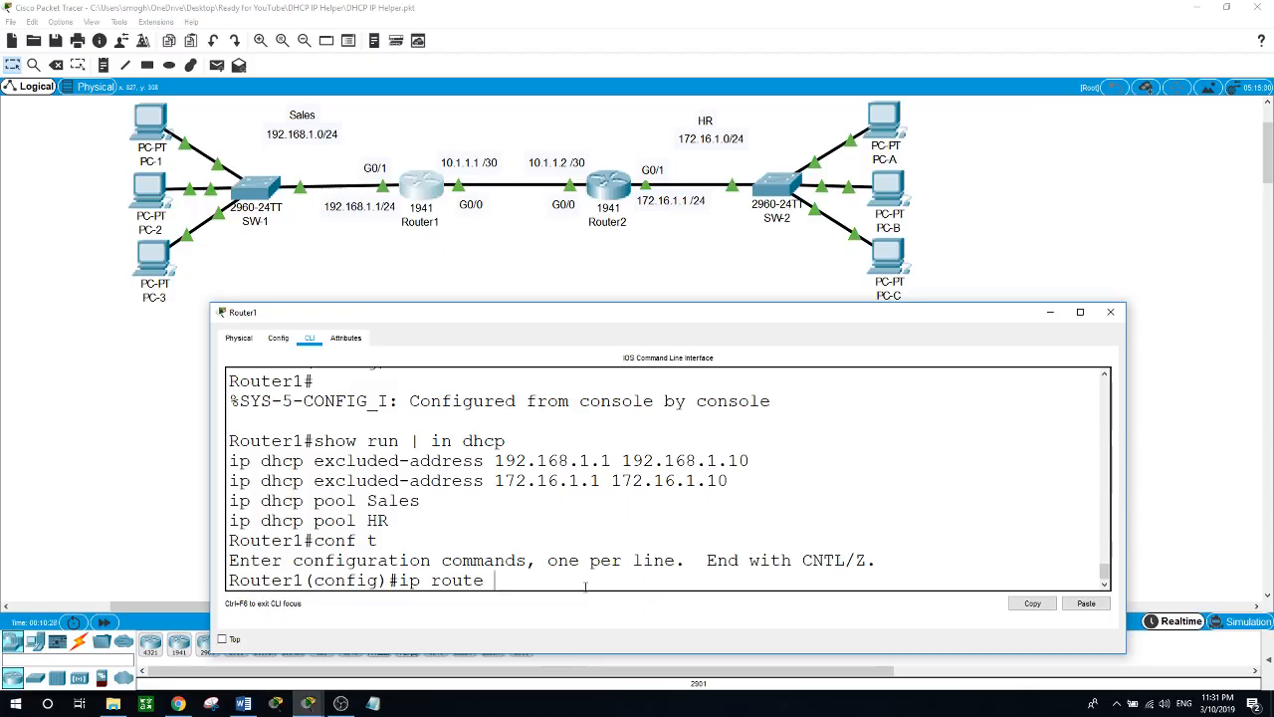
{"action": "type", "text": "172.16.1.0 255.255.255.0"}
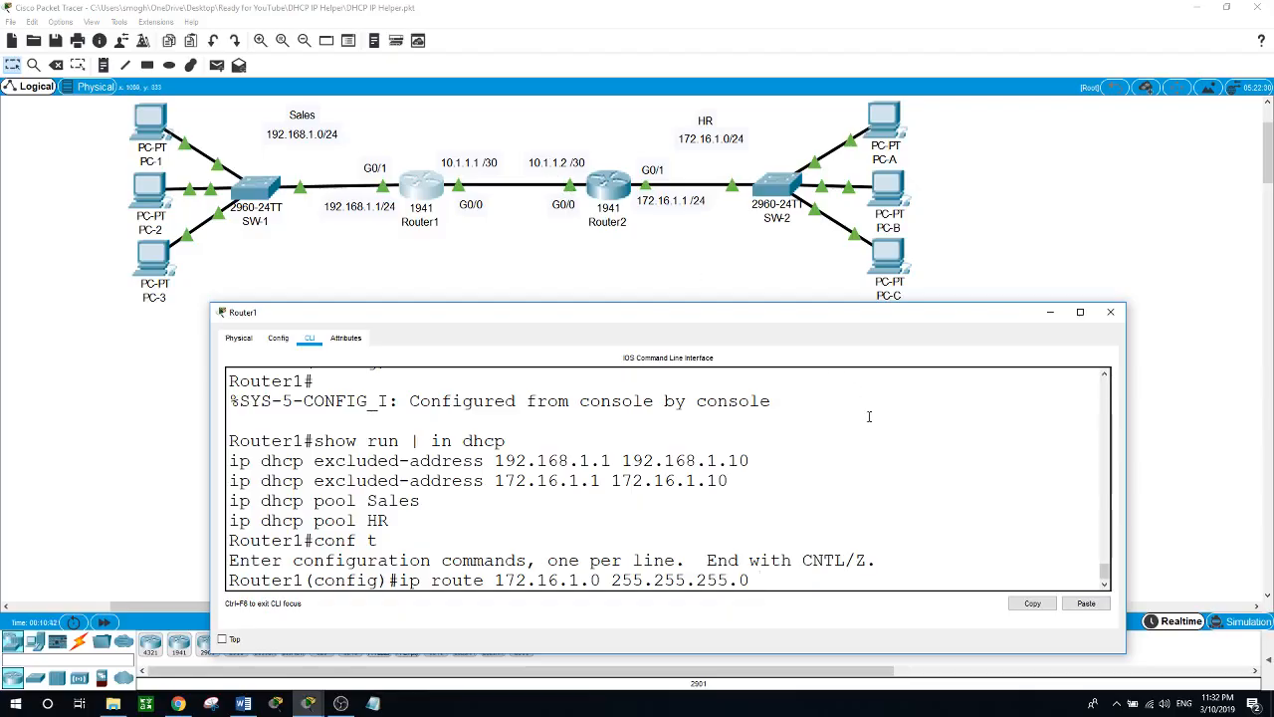
{"action": "type", "text": "10.1.1.2"}
{"action": "key", "text": "Return"}
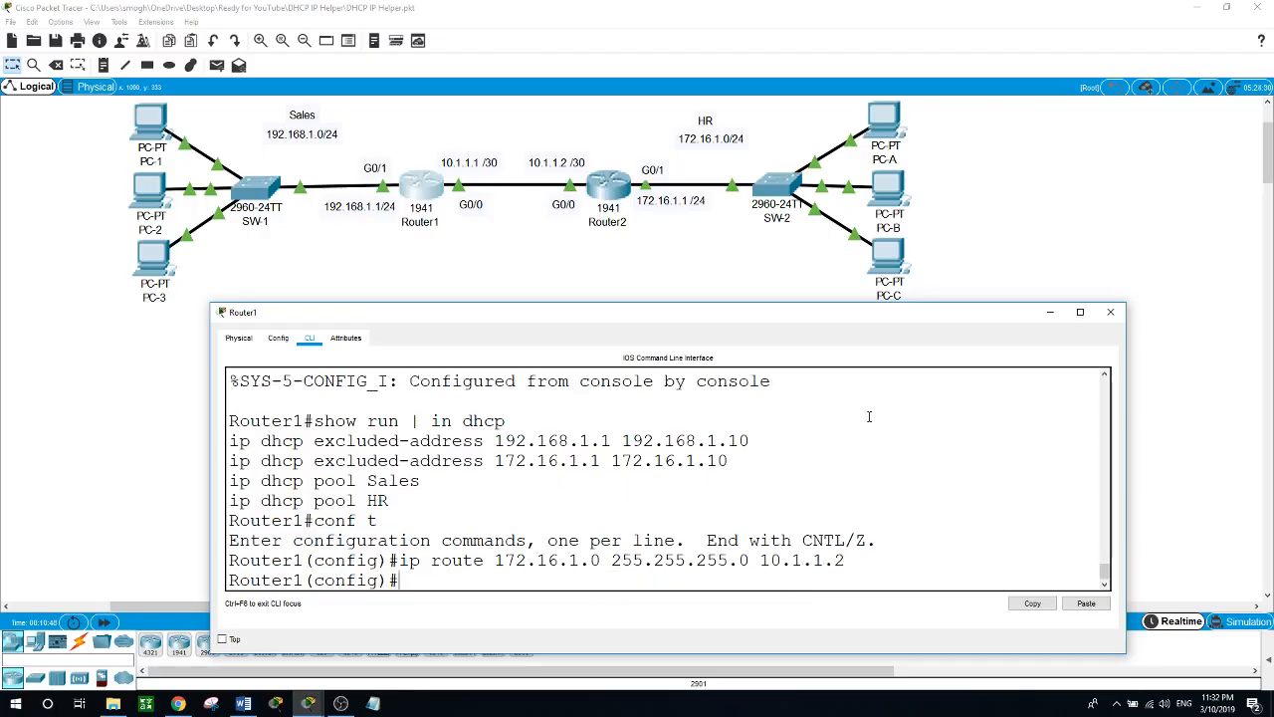
{"action": "type", "text": "exit"}
{"action": "key", "text": "Return"}
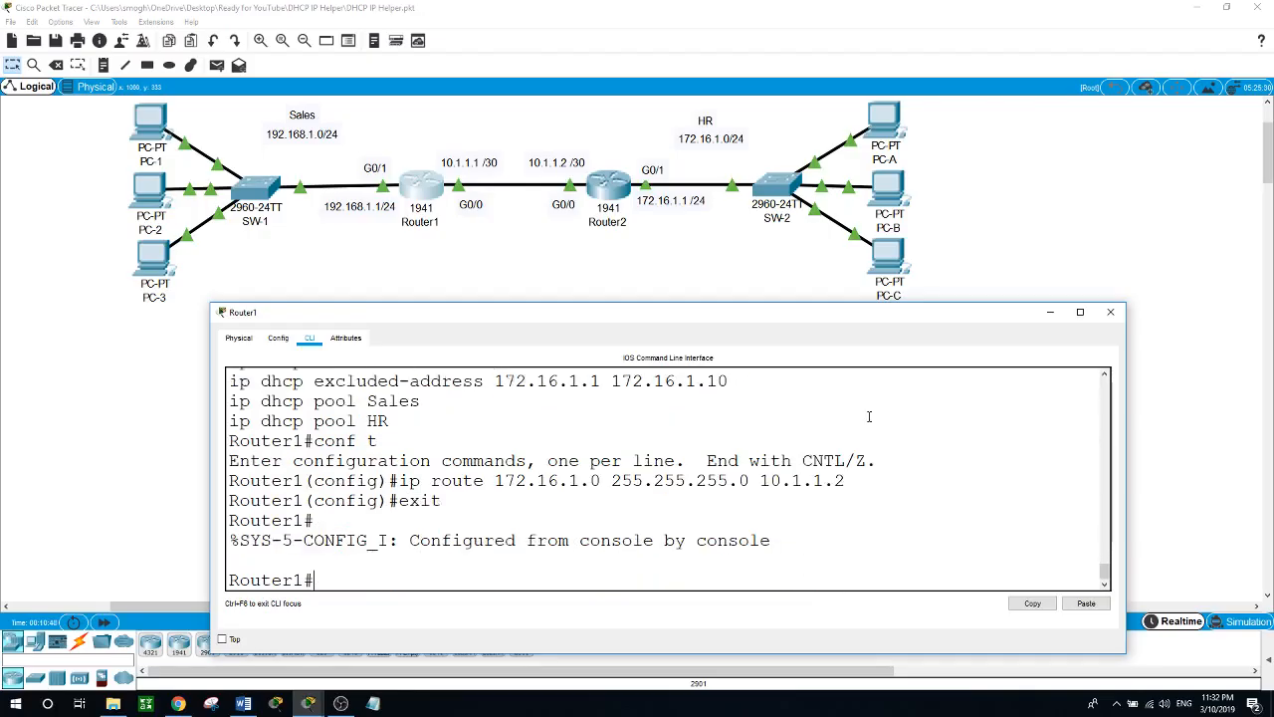
{"action": "left_click", "coordinate": [815, 276]}
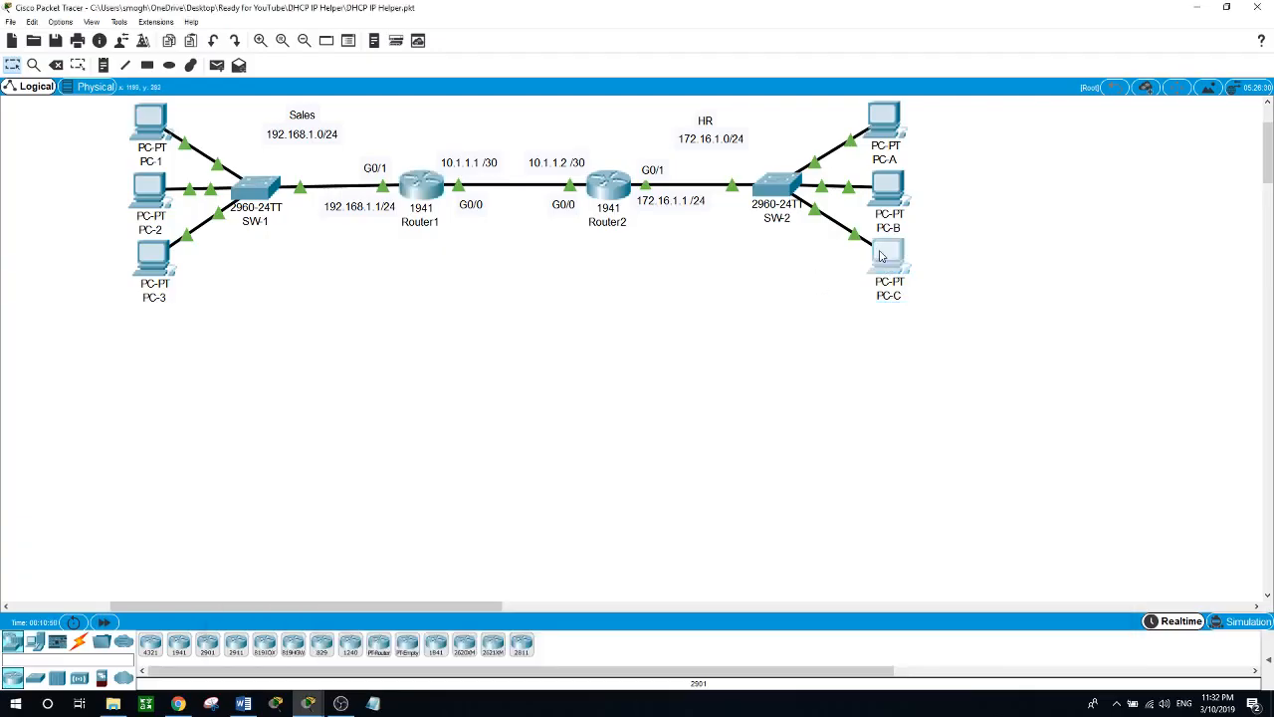
Set PC-C's IP configuration to DHCP so it requests an address from the HR pool
{"action": "left_click", "coordinate": [886, 257]}
{"action": "left_click_drag", "start_coordinate": [666, 107], "coordinate": [942, 242]}
{"action": "left_click", "coordinate": [742, 266]}
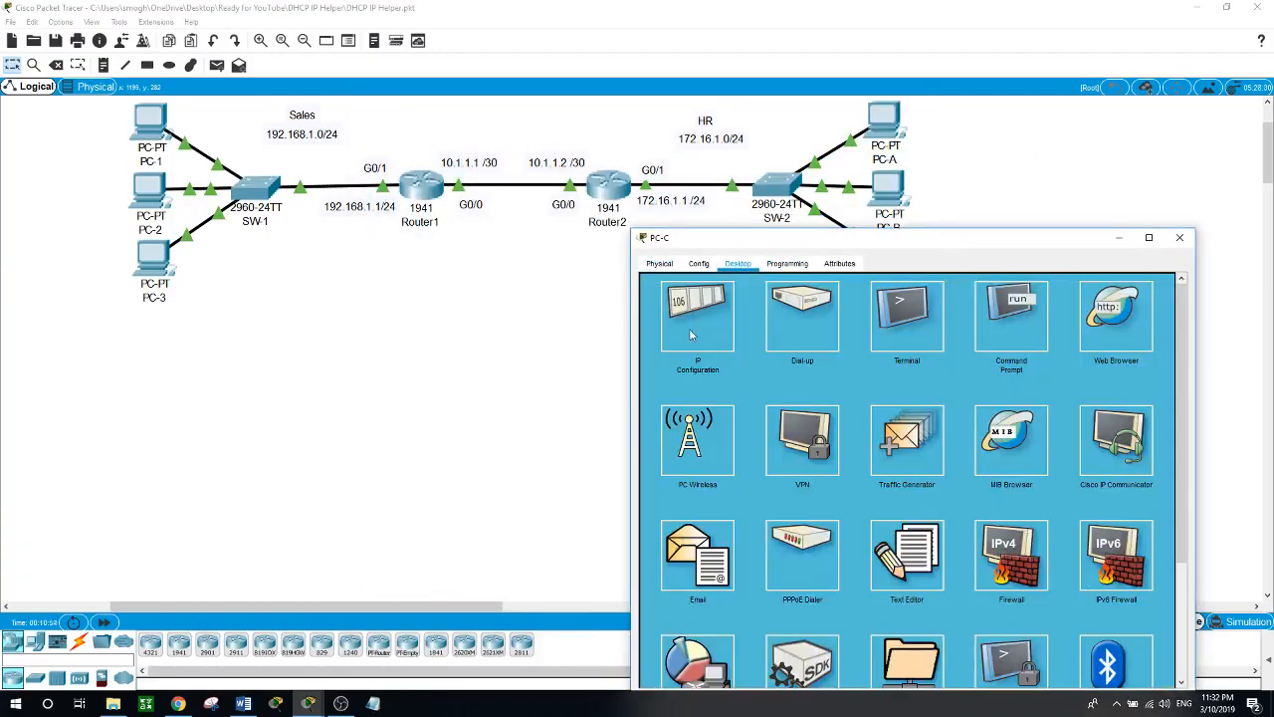
{"action": "left_click", "coordinate": [693, 335]}
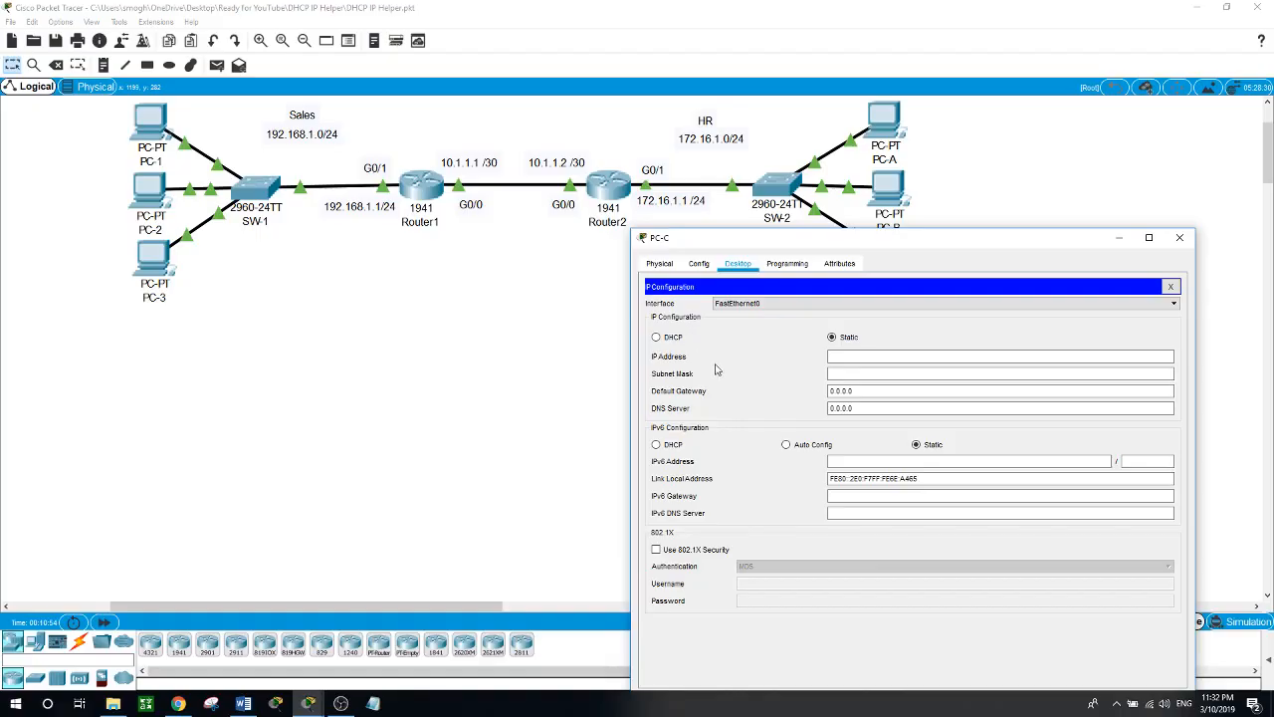
{"action": "left_click", "coordinate": [667, 340]}
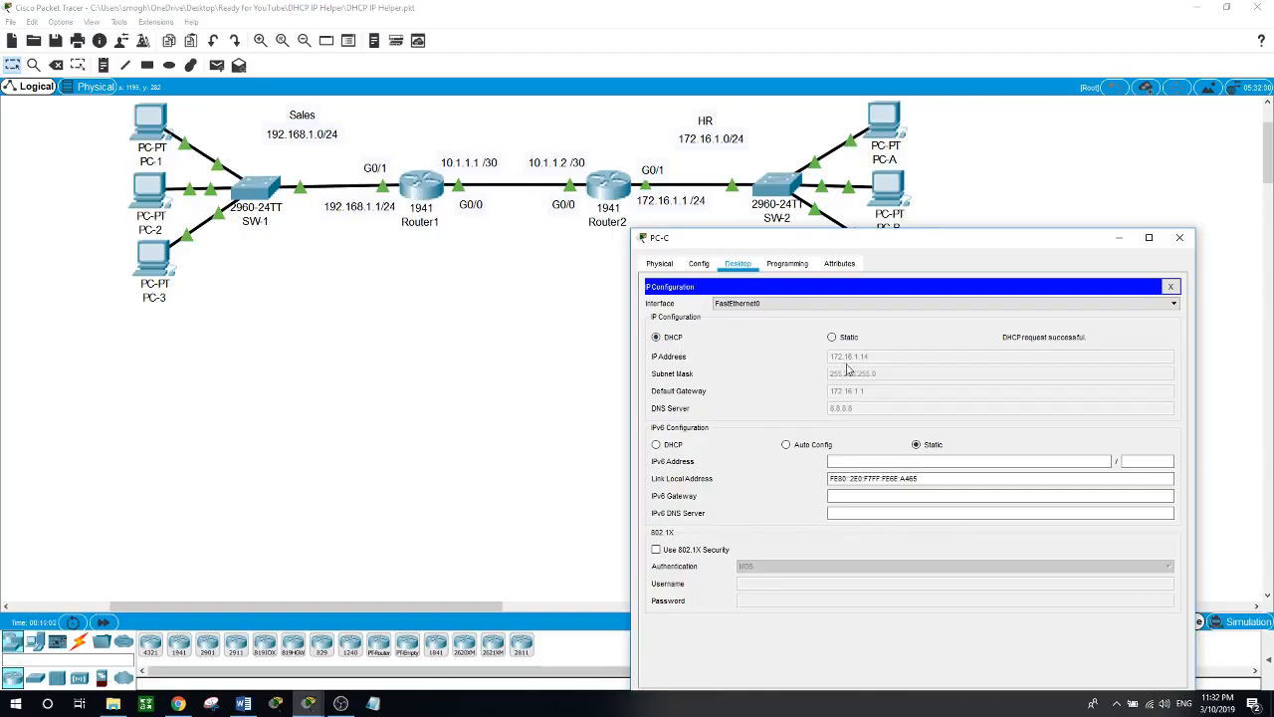
Set PC-B's IP configuration in the HR network to DHCP
{"action": "left_click", "coordinate": [901, 200]}
{"action": "left_click_drag", "start_coordinate": [646, 118], "coordinate": [762, 266]}
{"action": "left_click", "coordinate": [578, 276]}
{"action": "left_click", "coordinate": [529, 318]}
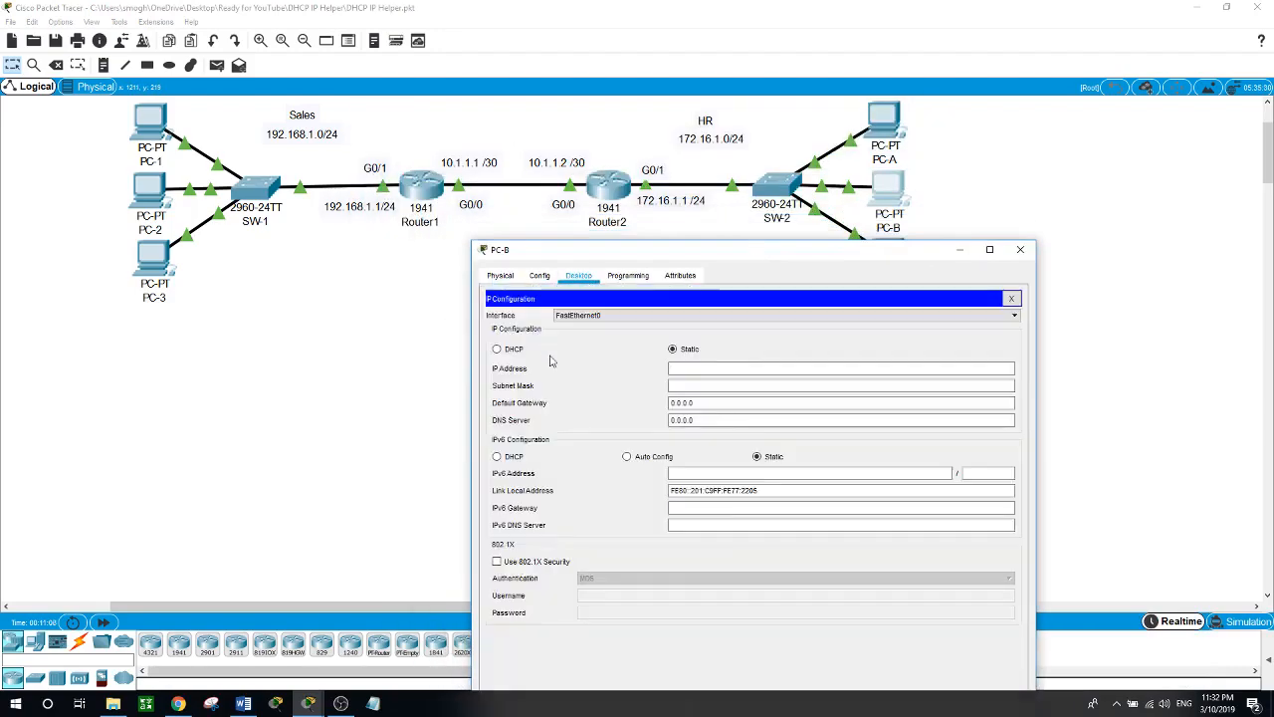
{"action": "left_click", "coordinate": [497, 349]}
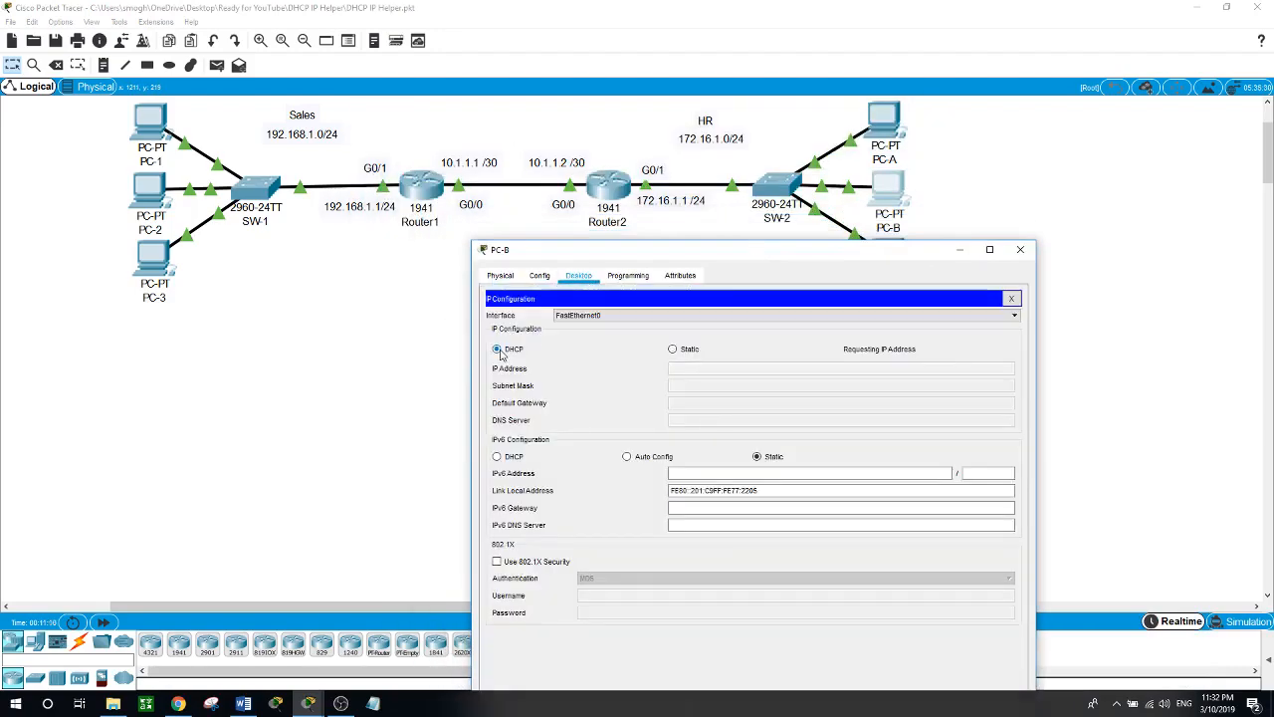
{"action": "left_click", "coordinate": [519, 229]}
Check the DHCP-assigned addressing in PC-A's IP configuration and close the configuration page
{"action": "left_click", "coordinate": [884, 120]}
{"action": "left_click_drag", "start_coordinate": [840, 145], "coordinate": [827, 266]}
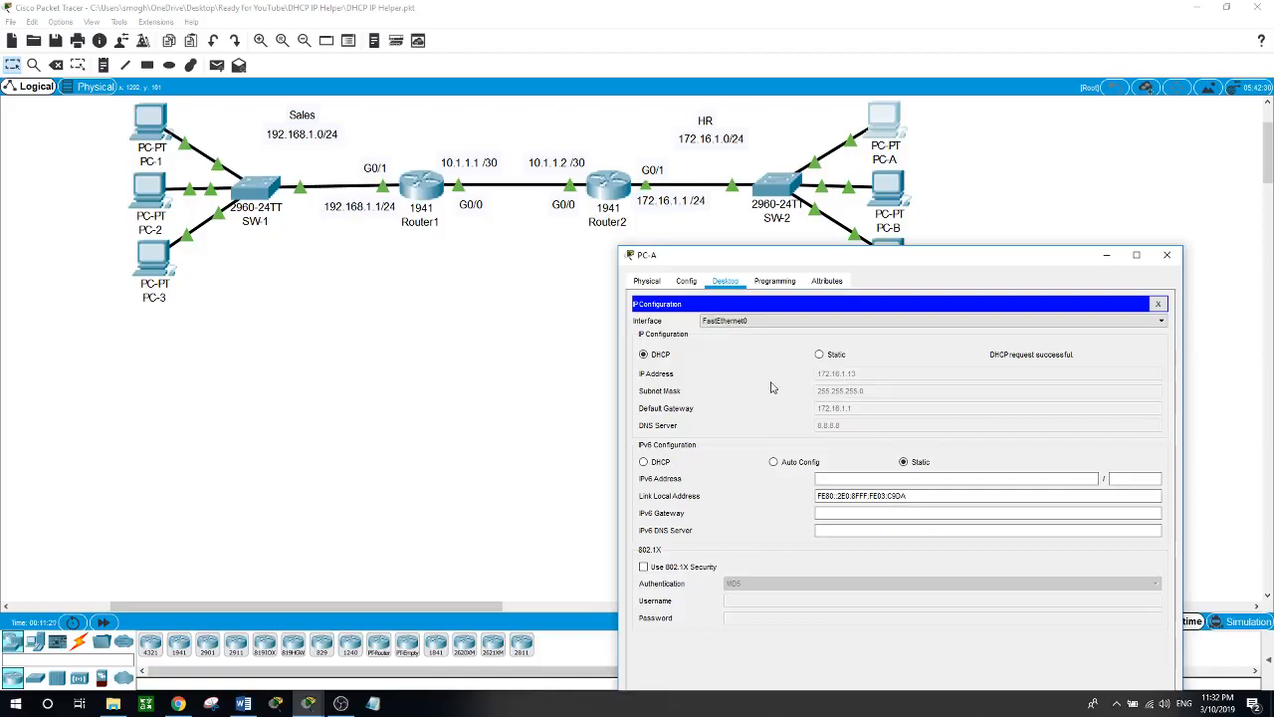
{"action": "left_click", "coordinate": [1157, 303]}
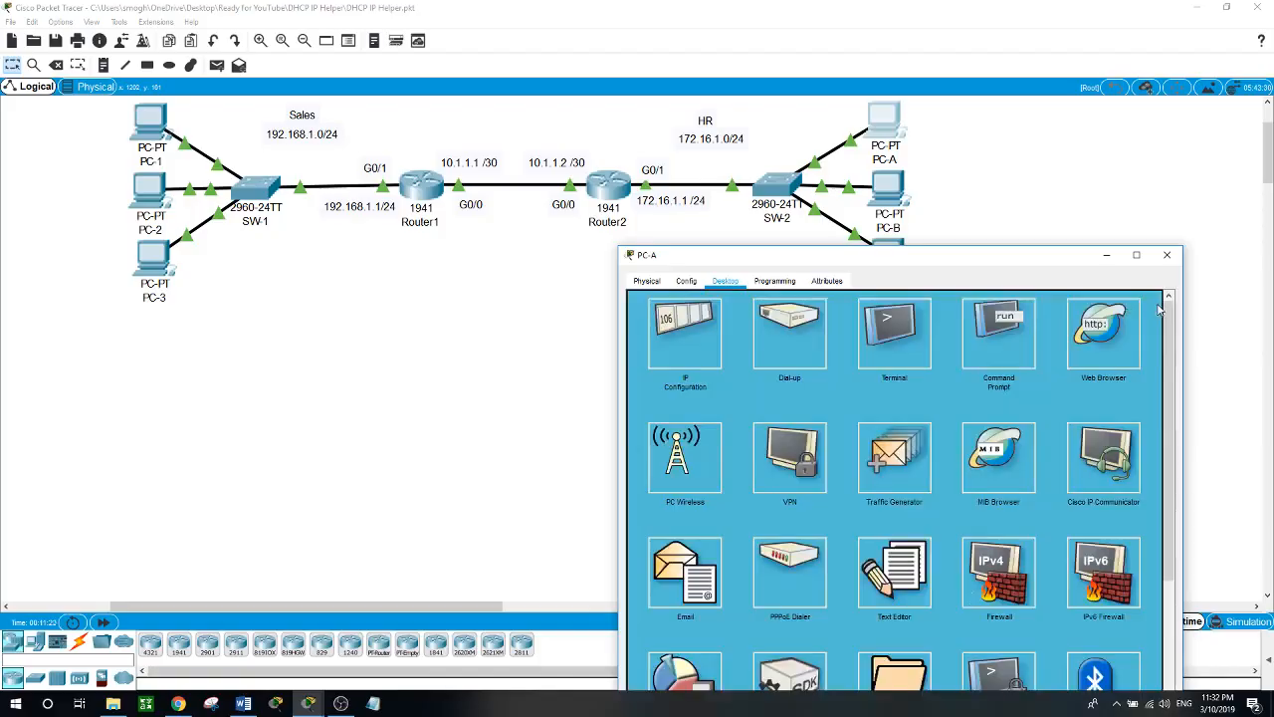
Review the DHCP-assigned IP configurations of PC-1, PC-2 and PC-3 in the Sales network
{"action": "left_click", "coordinate": [155, 128]}
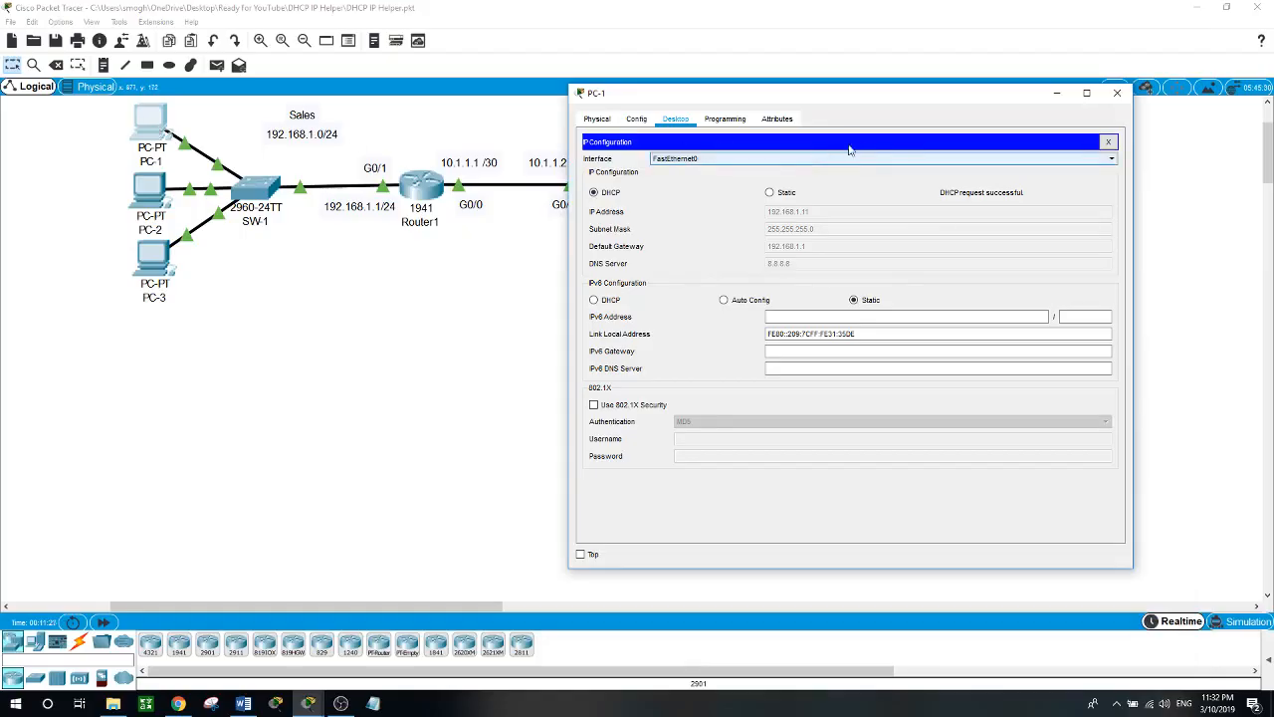
{"action": "left_click", "coordinate": [154, 185]}
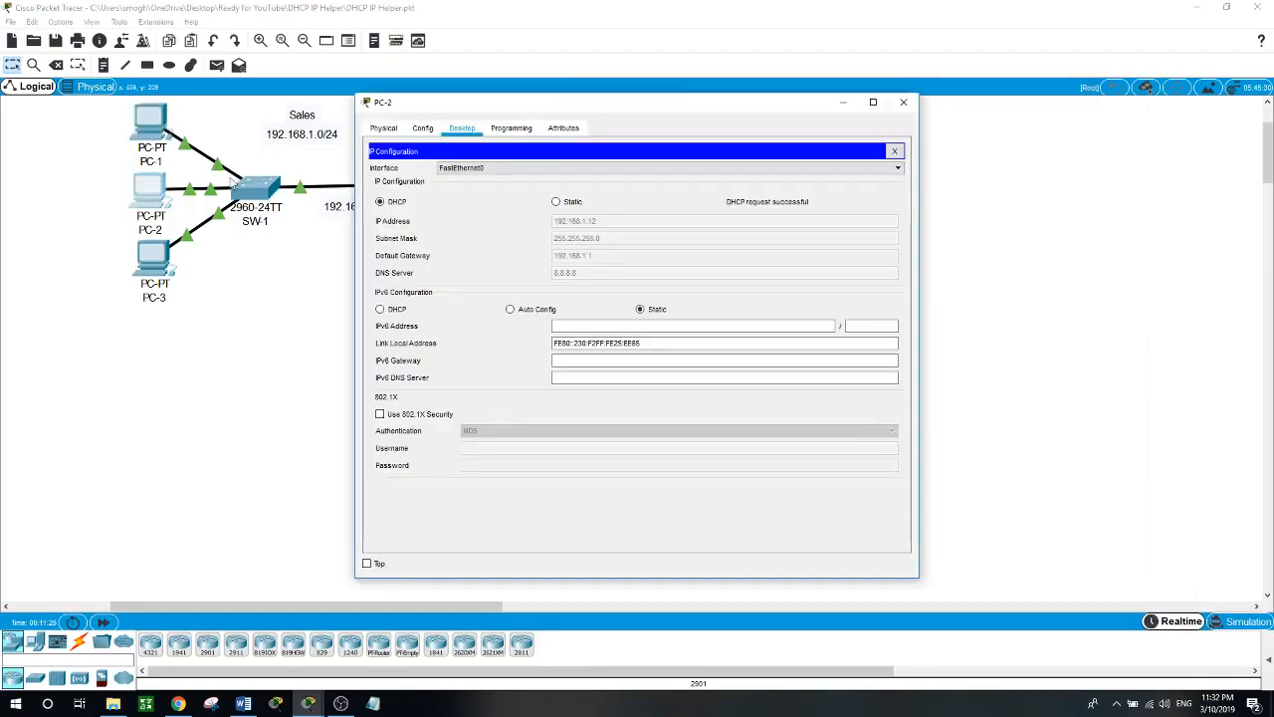
{"action": "left_click", "coordinate": [159, 265]}
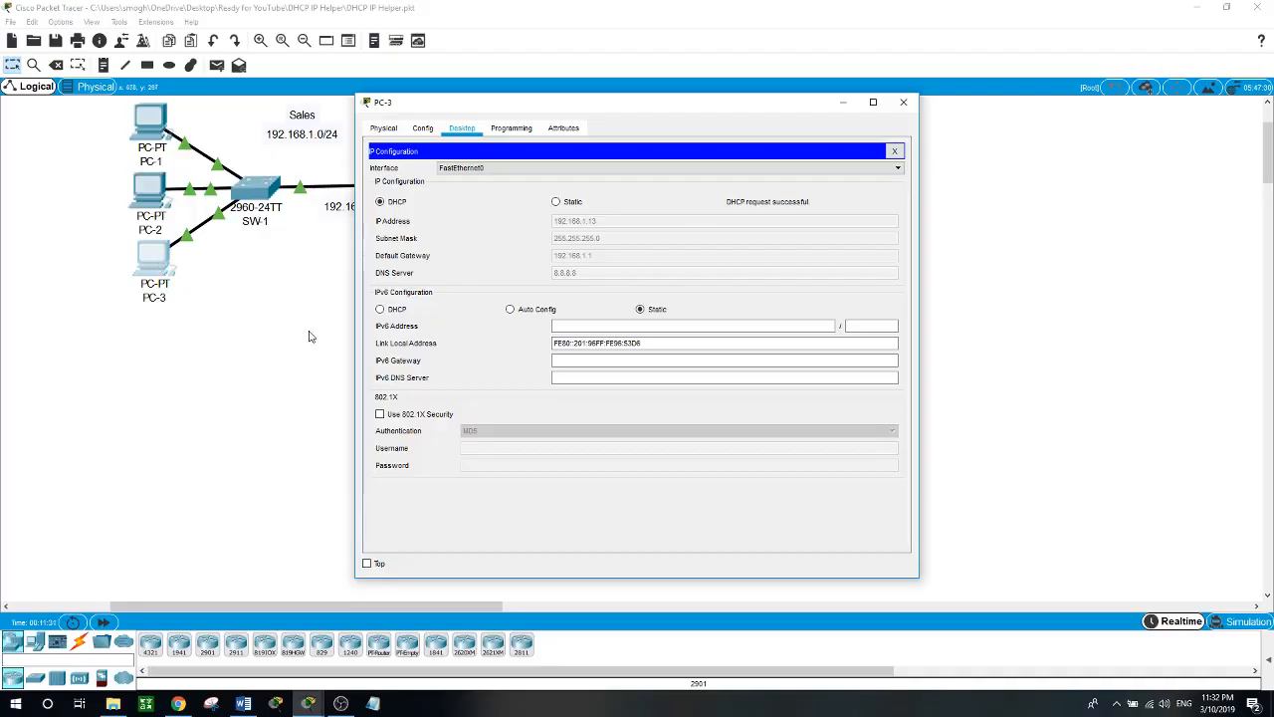
{"action": "left_click", "coordinate": [231, 353]}
Test connectivity to the Sales network by pinging PC-1 at 192.168.1.11 from PC-C's command prompt
{"action": "left_click", "coordinate": [895, 258]}
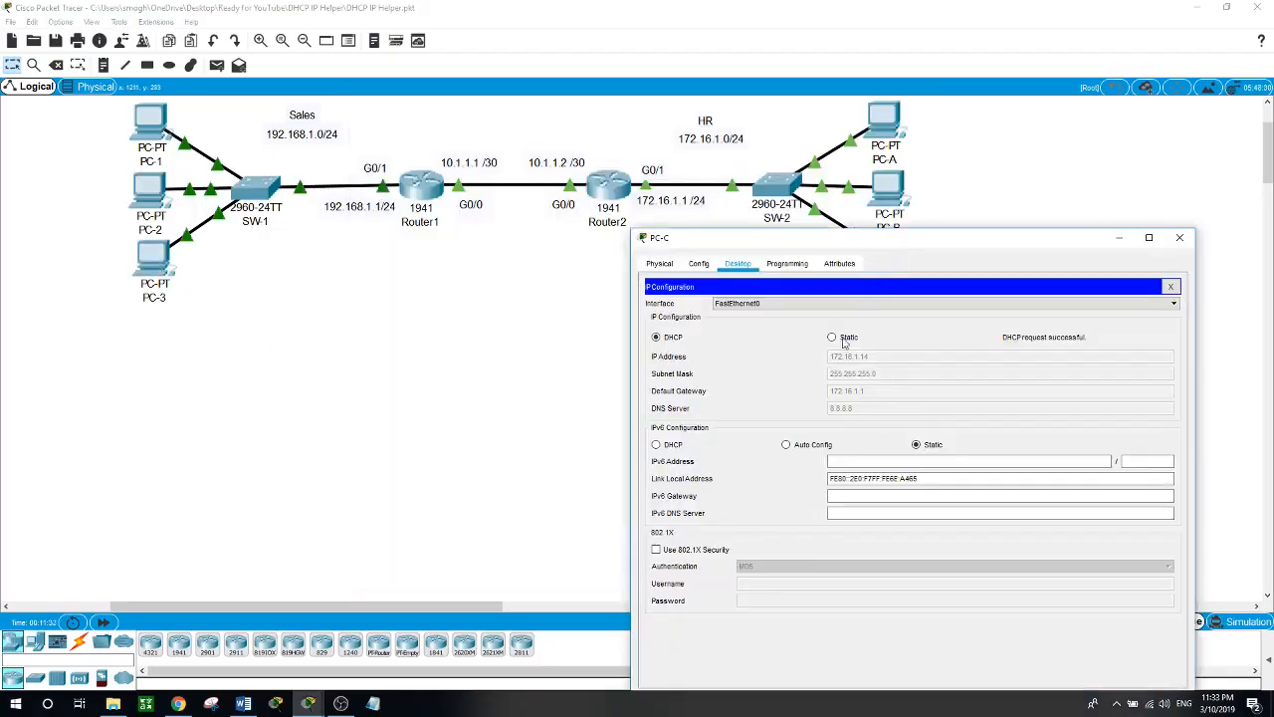
{"action": "left_click", "coordinate": [1172, 286]}
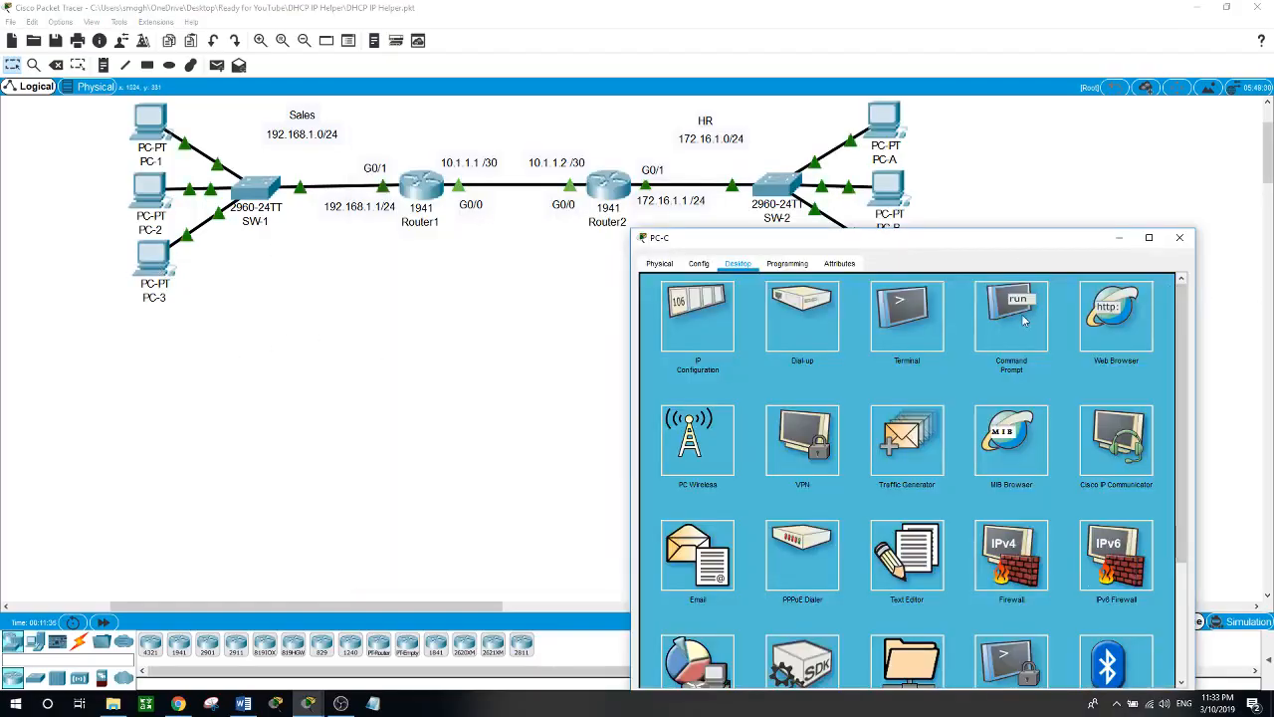
{"action": "left_click", "coordinate": [1012, 316]}
{"action": "type", "text": "p"}
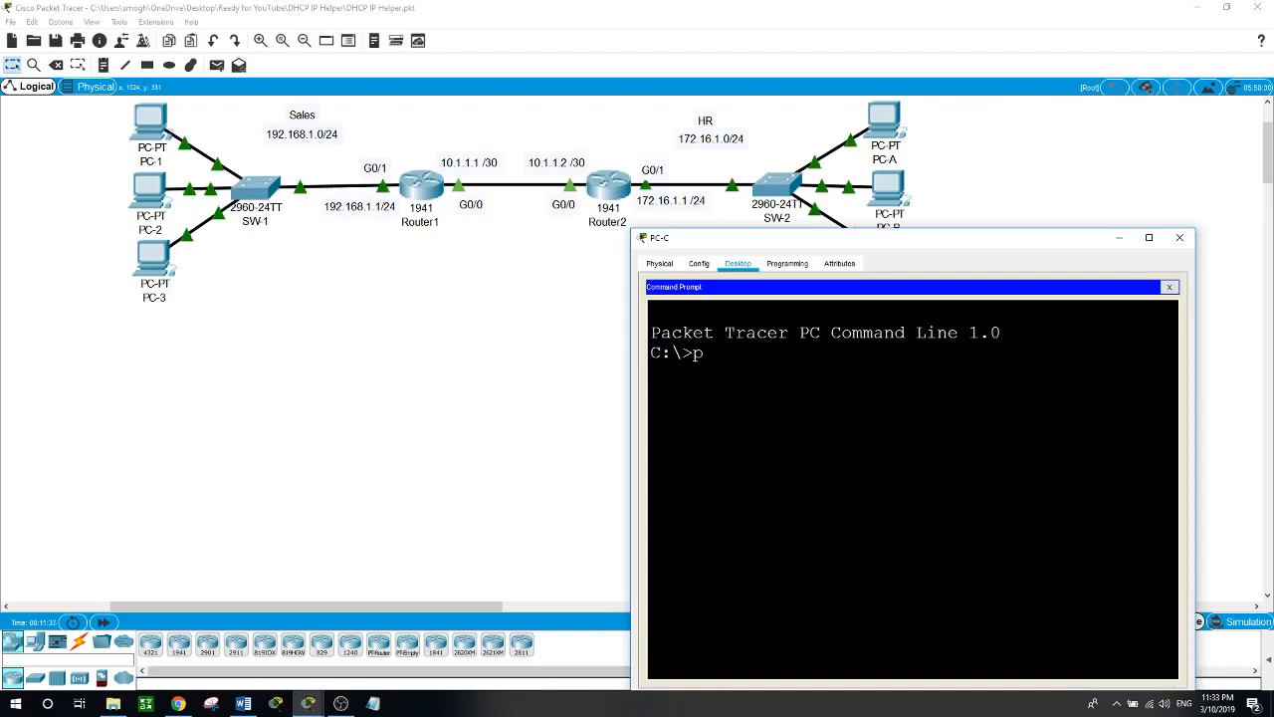
{"action": "type", "text": "ing 192.168.1.11"}
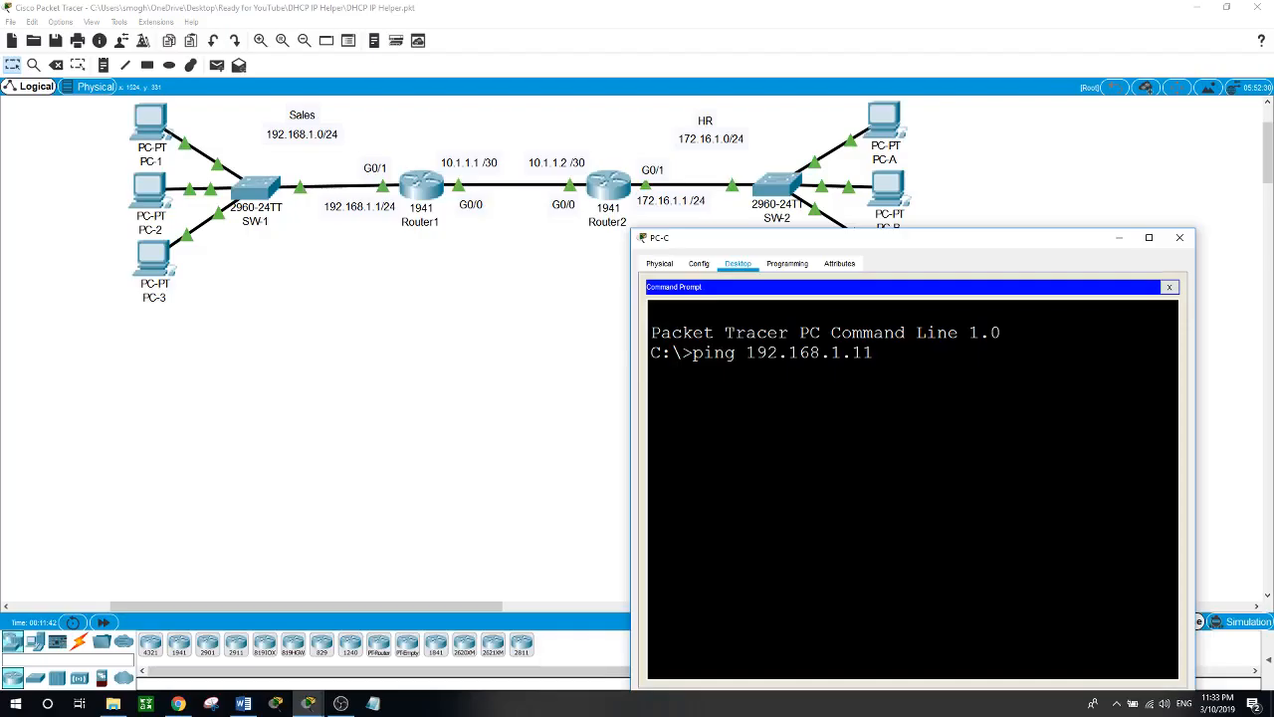
{"action": "key", "text": "Return"}
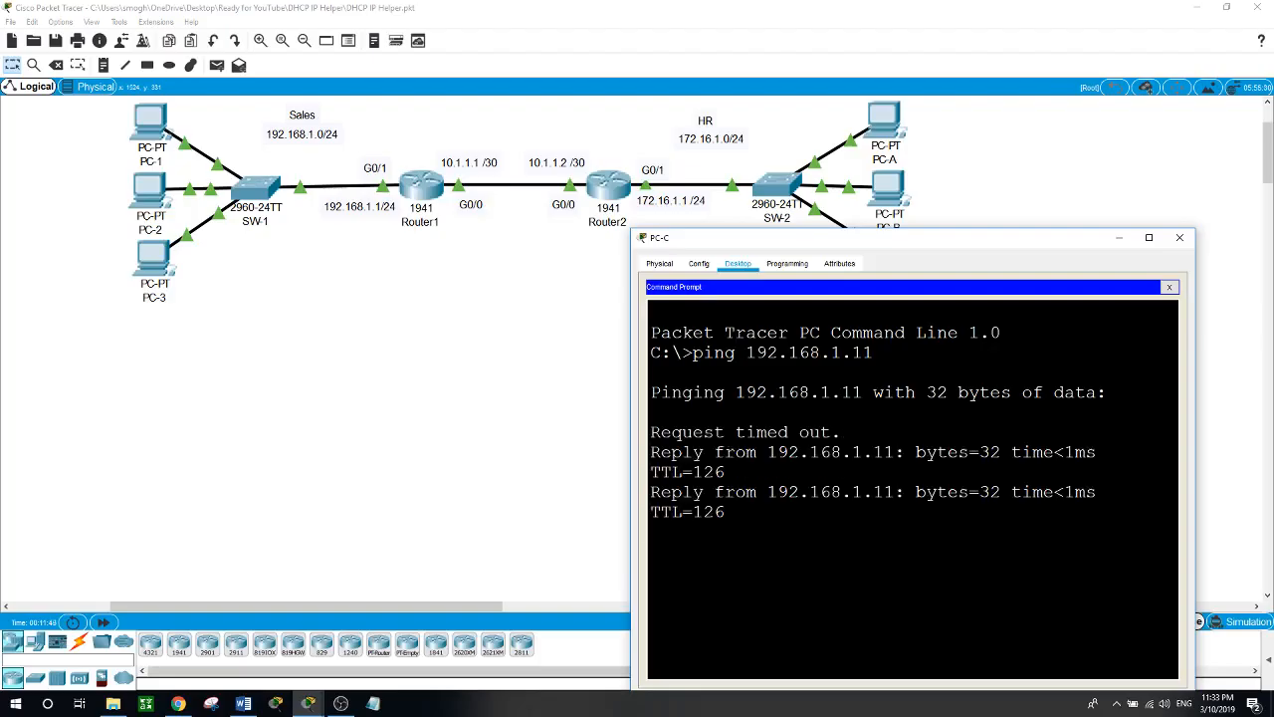
Ping PC-2 at 192.168.1.12 from PC-C and return to the network topology
{"action": "key", "text": "Up"}
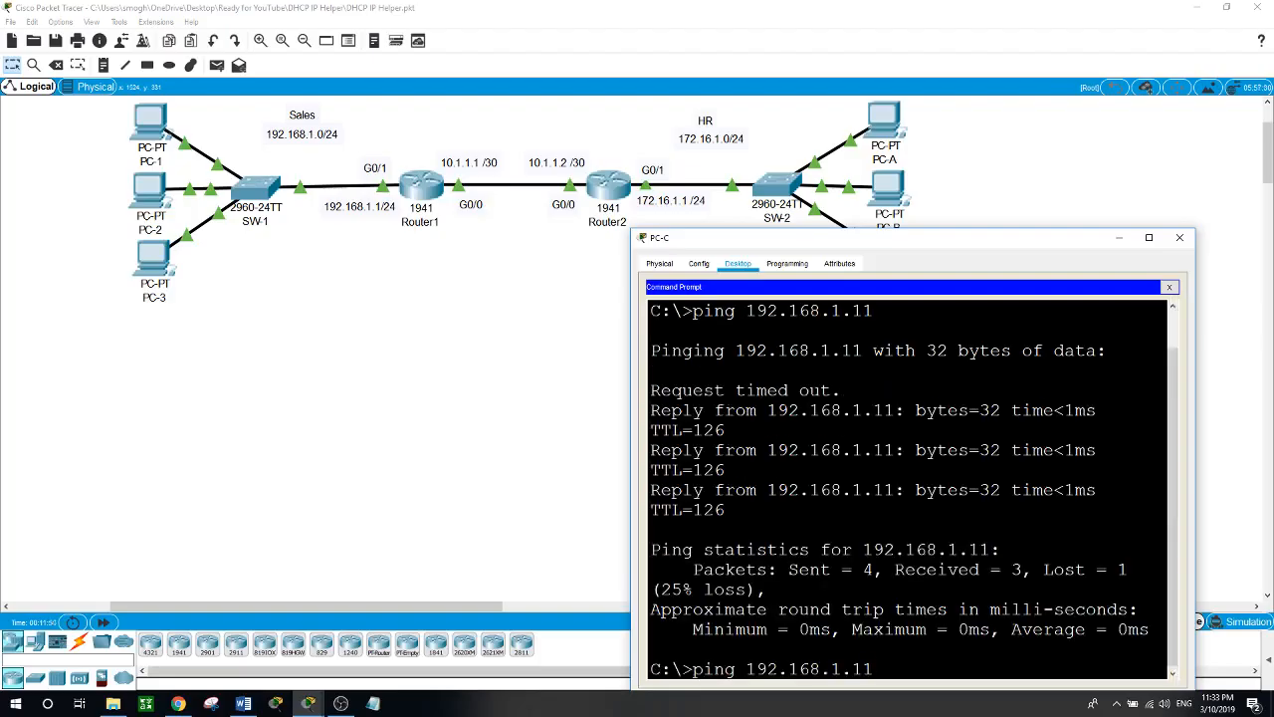
{"action": "key", "text": "BackSpace"}
{"action": "key", "text": "Return"}
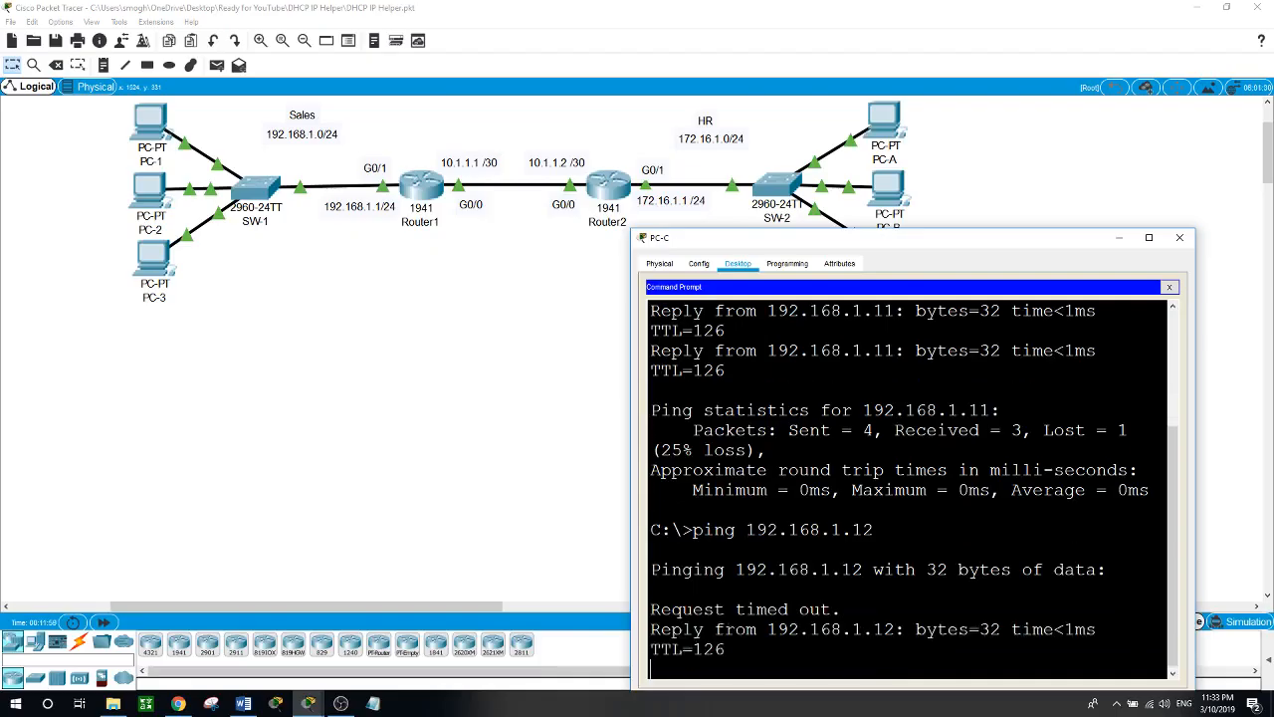
{"action": "left_click", "coordinate": [534, 422]}
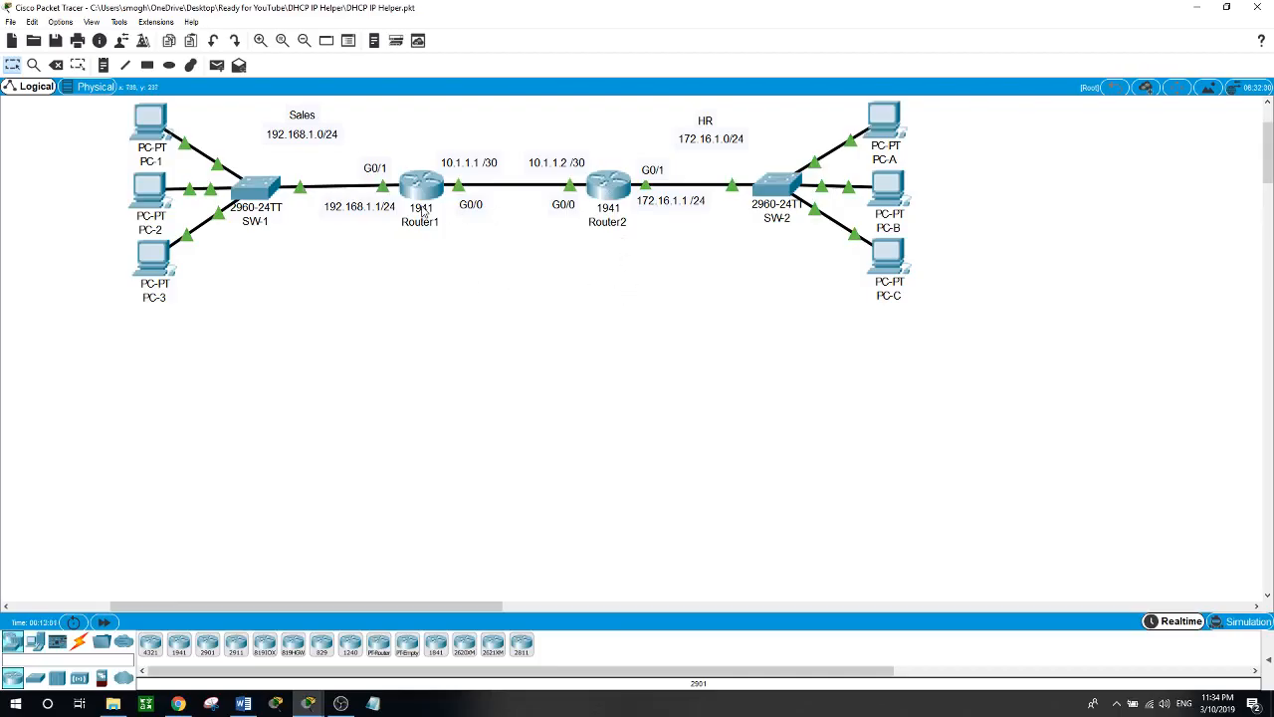
{"action": "mouse_move", "coordinate": [423, 207]}
{"action": "left_click", "coordinate": [344, 705]}
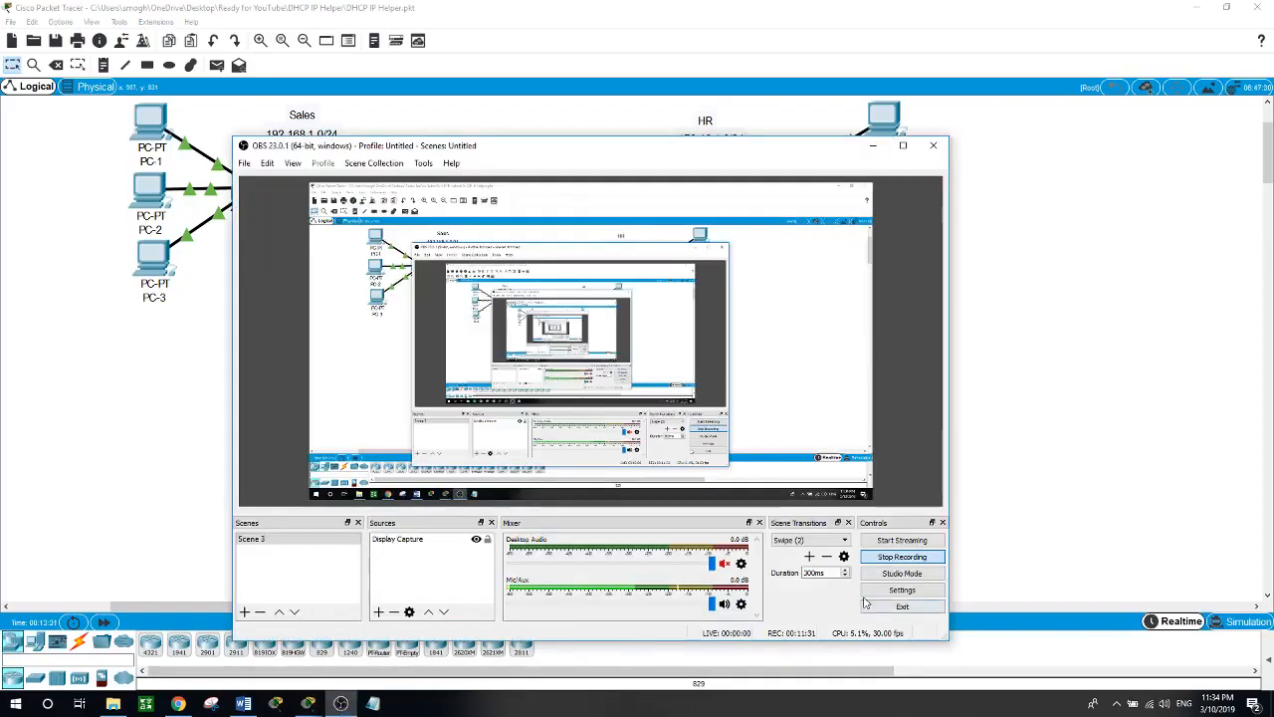